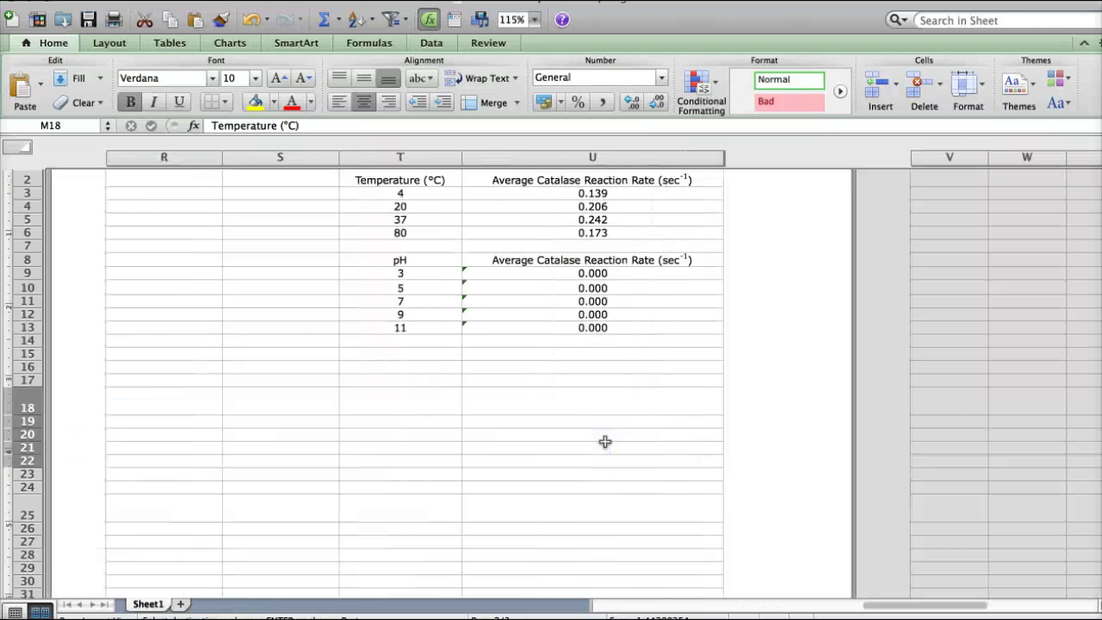
scroll(605, 442, right, 3)
- Plot the temperature data in T2:U6 as a smooth marked scatter chart
scroll(605, 442, left, 1)
scroll(605, 441, up, 2)
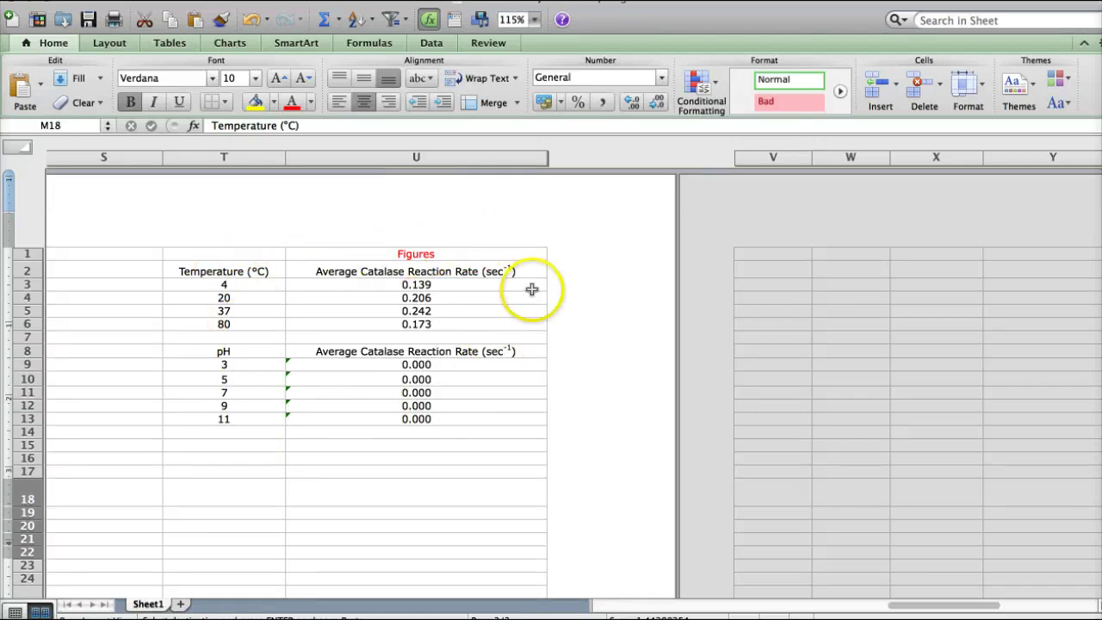
scroll(462, 294, left, 5)
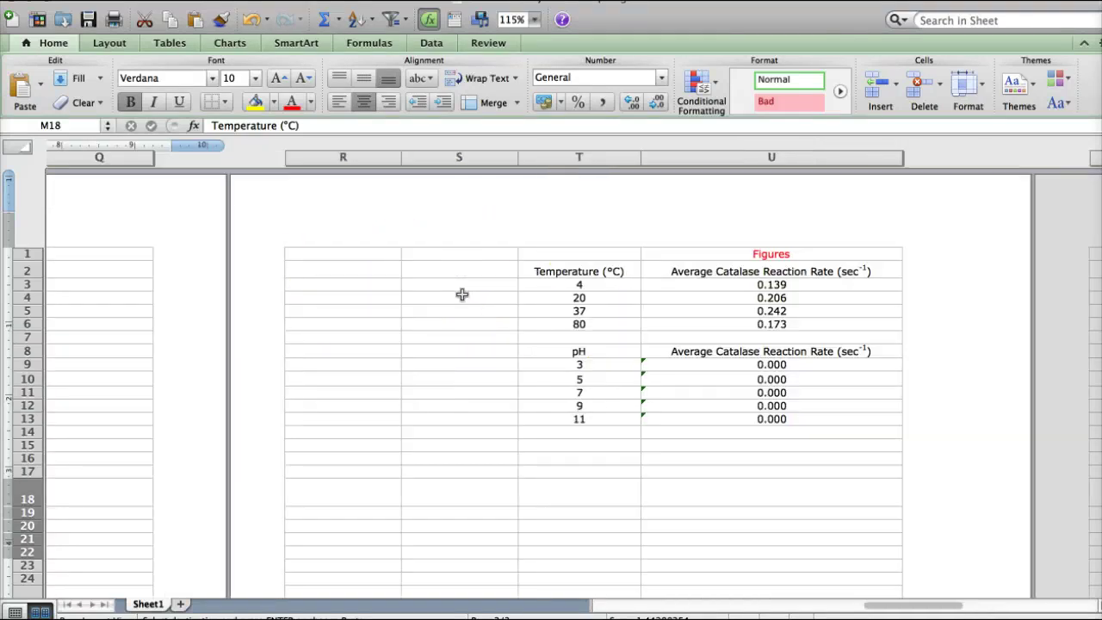
scroll(463, 295, right, 3)
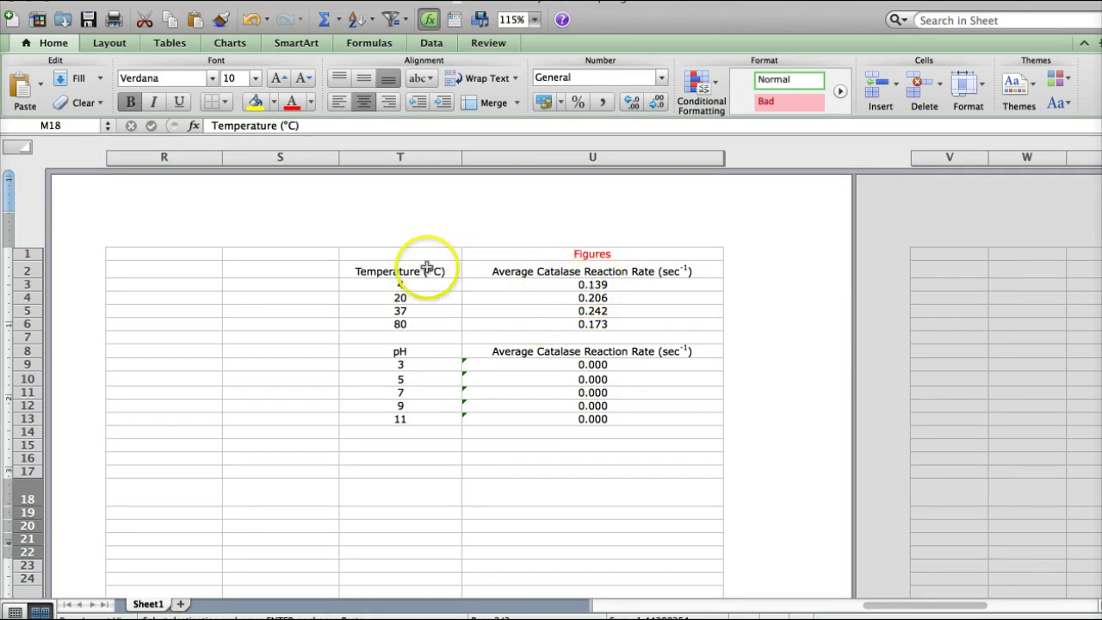
drag(364, 270, 570, 323)
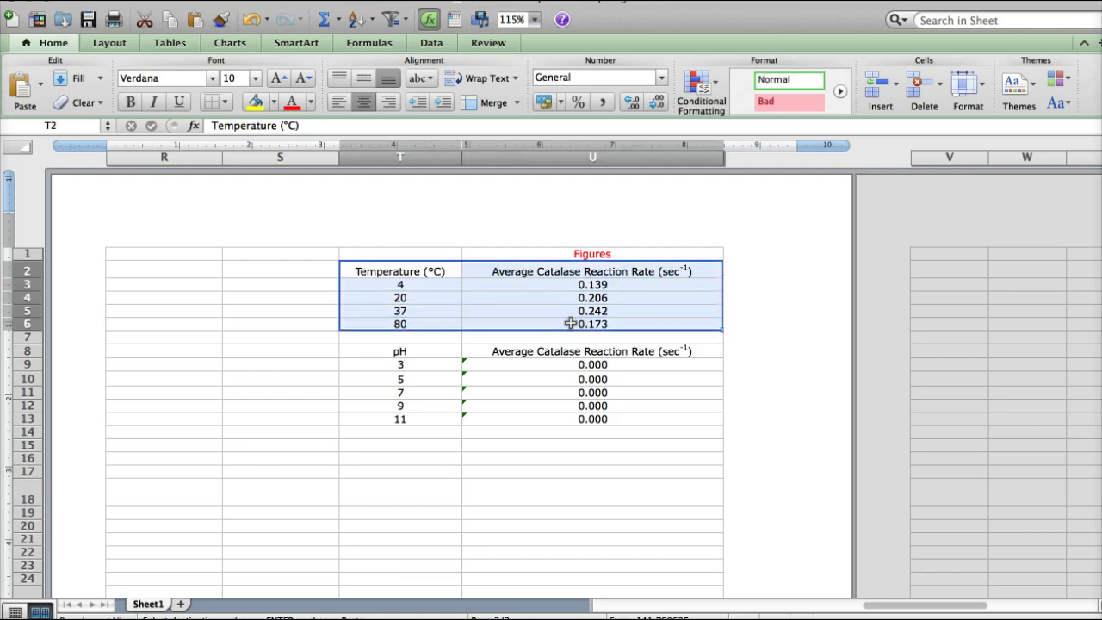
click(229, 43)
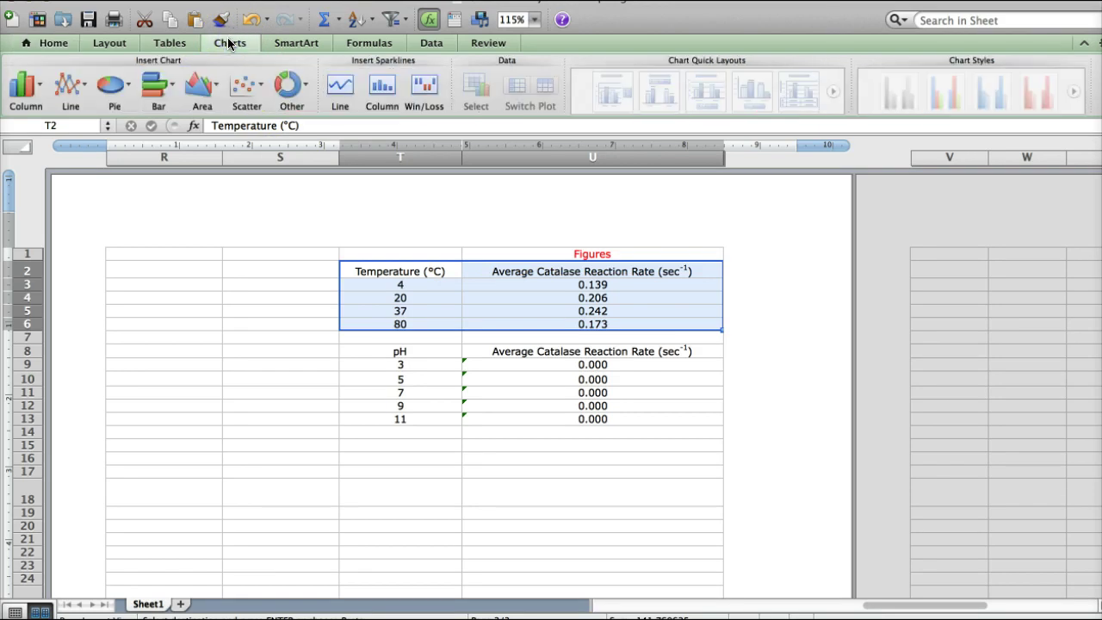
click(265, 98)
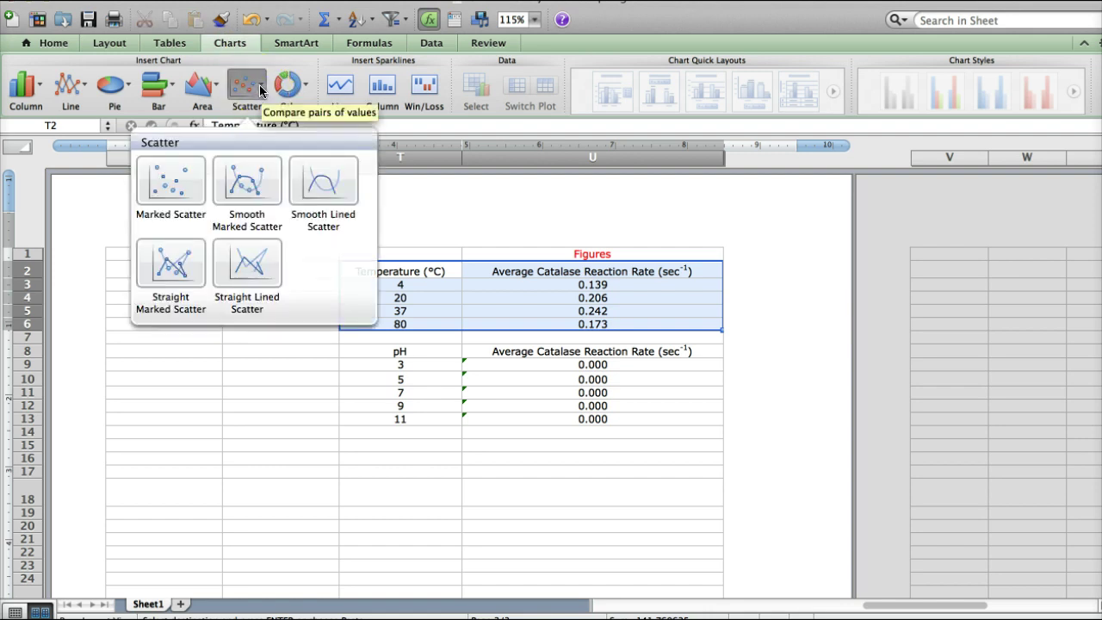
click(249, 181)
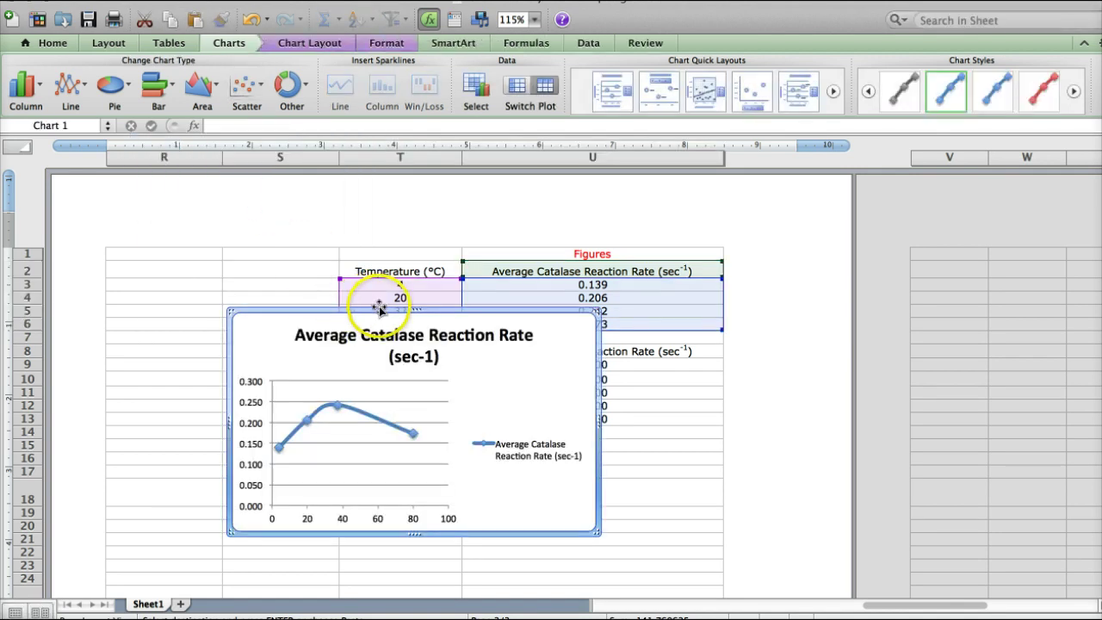
- Move the new chart down below the temperature table
click(393, 320)
drag(392, 320, 448, 347)
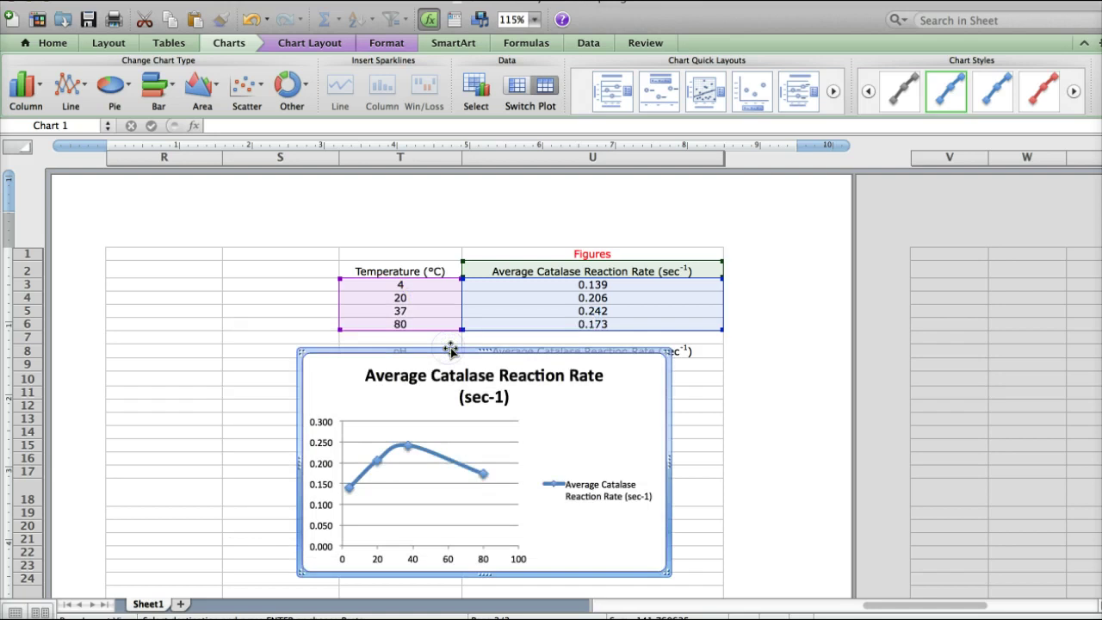
scroll(451, 348, down, 3)
scroll(450, 349, up, 3)
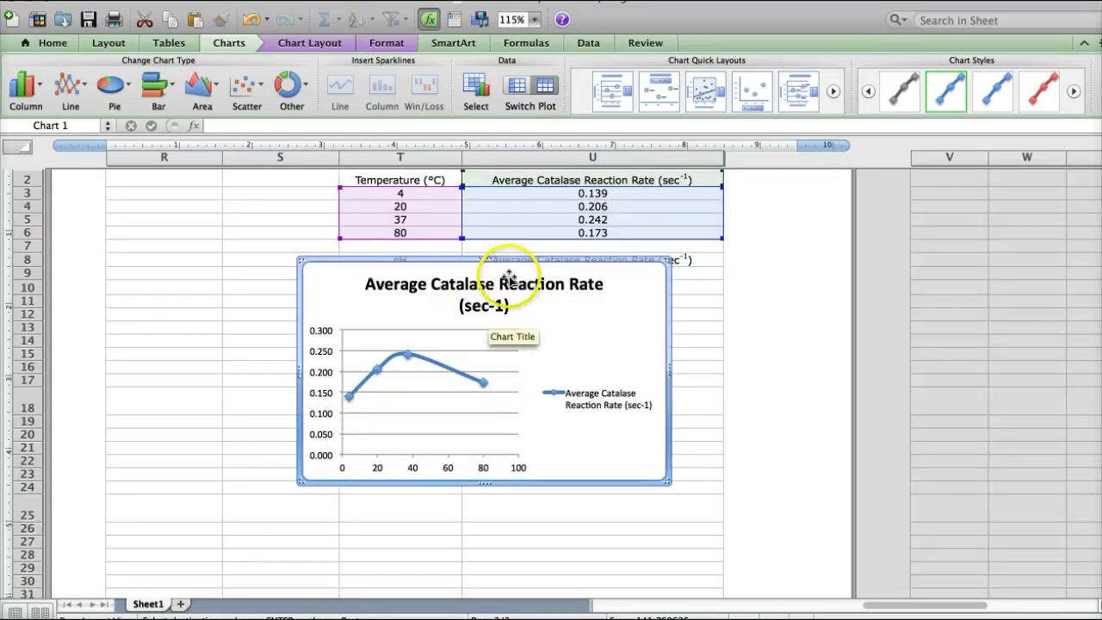
- Delete the chart title, the legend and the horizontal gridlines
click(510, 277)
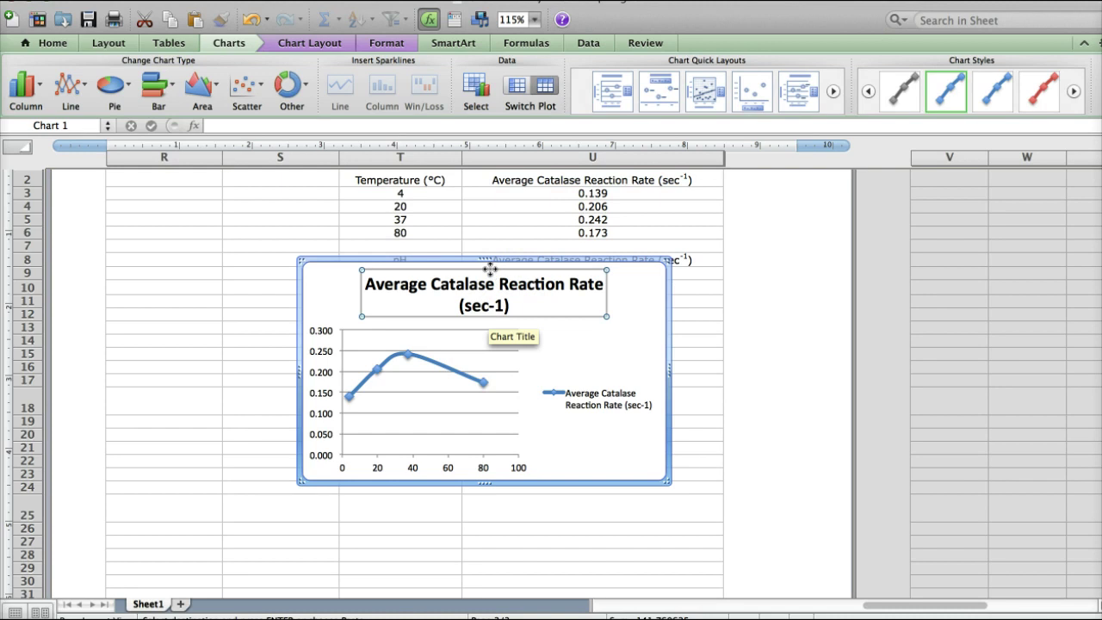
click(489, 270)
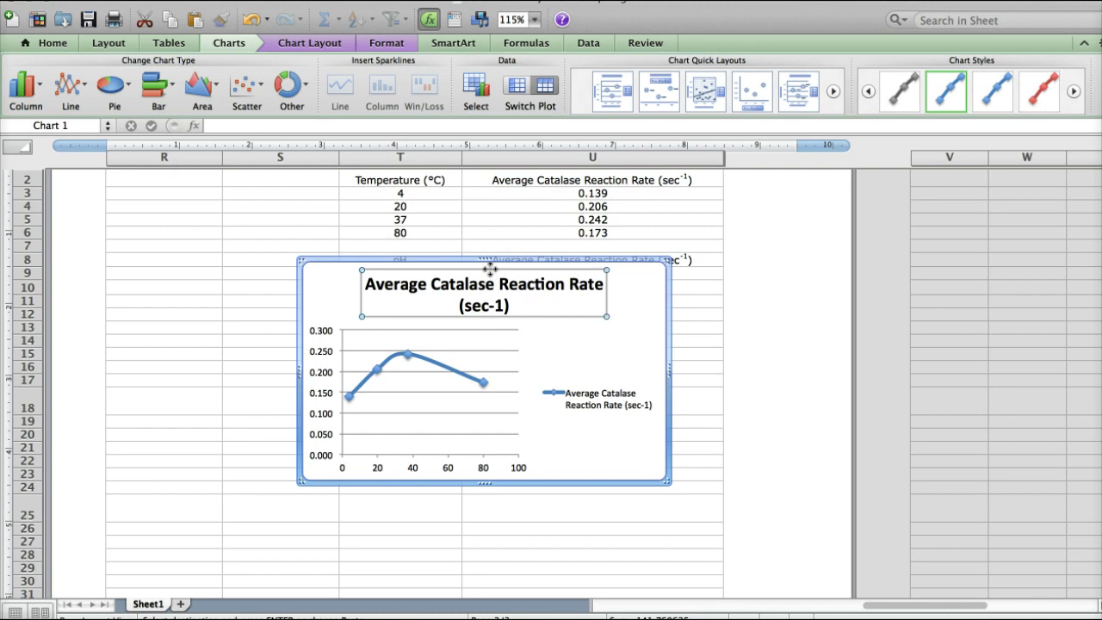
key(Delete)
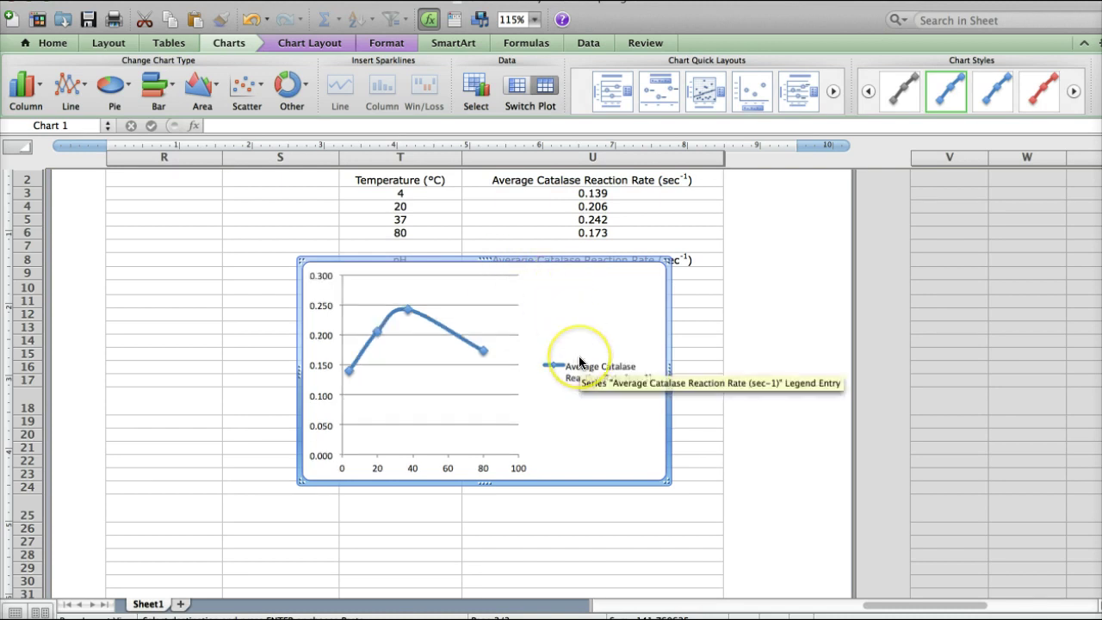
click(567, 371)
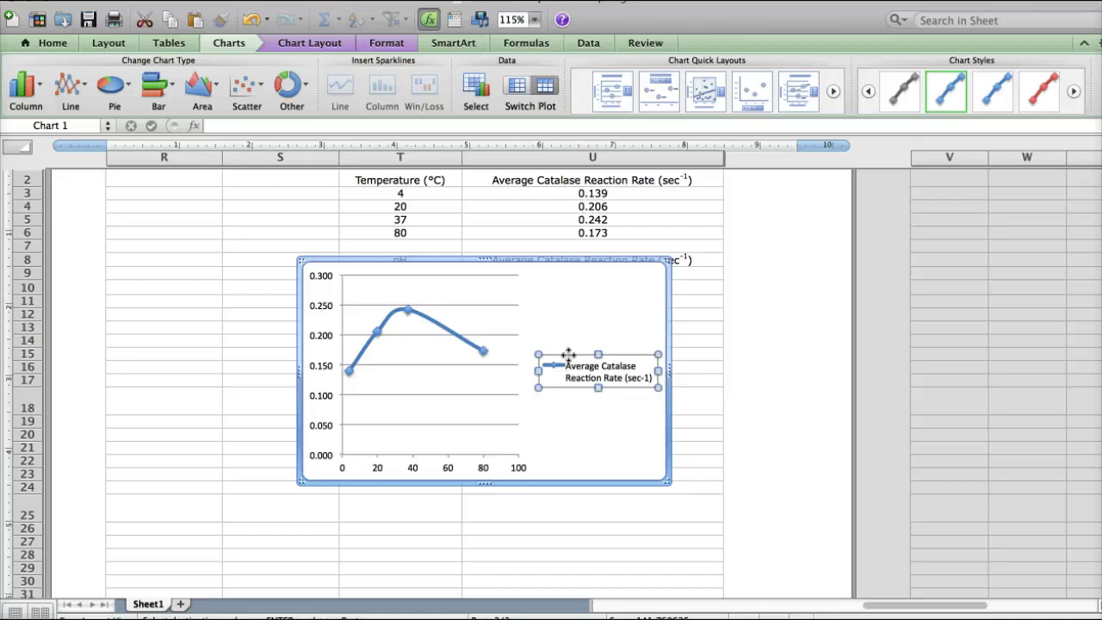
key(Delete)
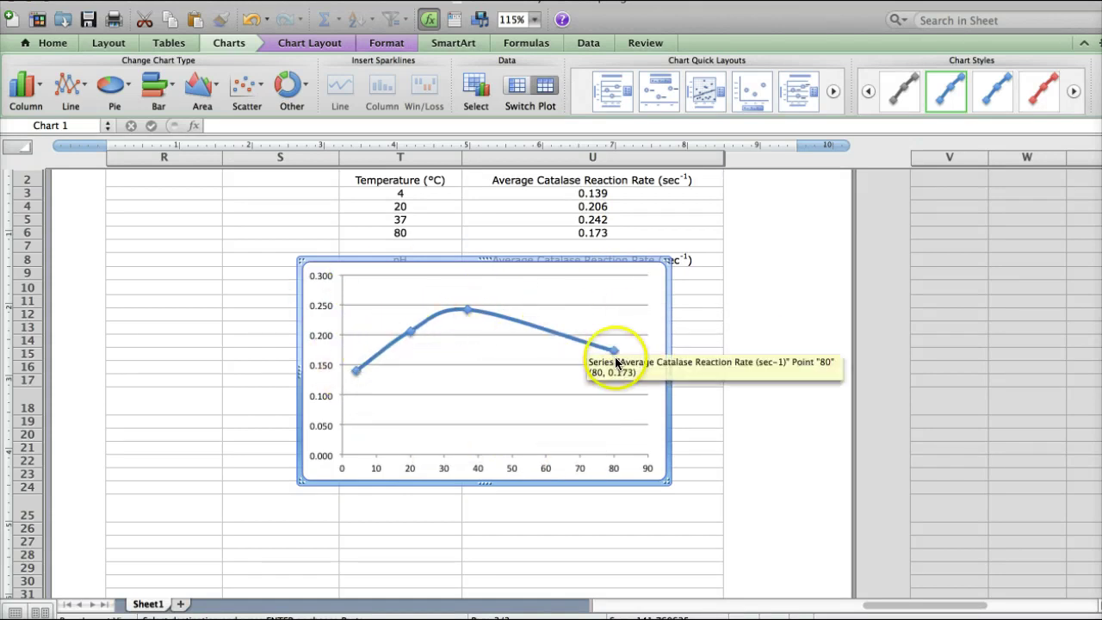
click(581, 396)
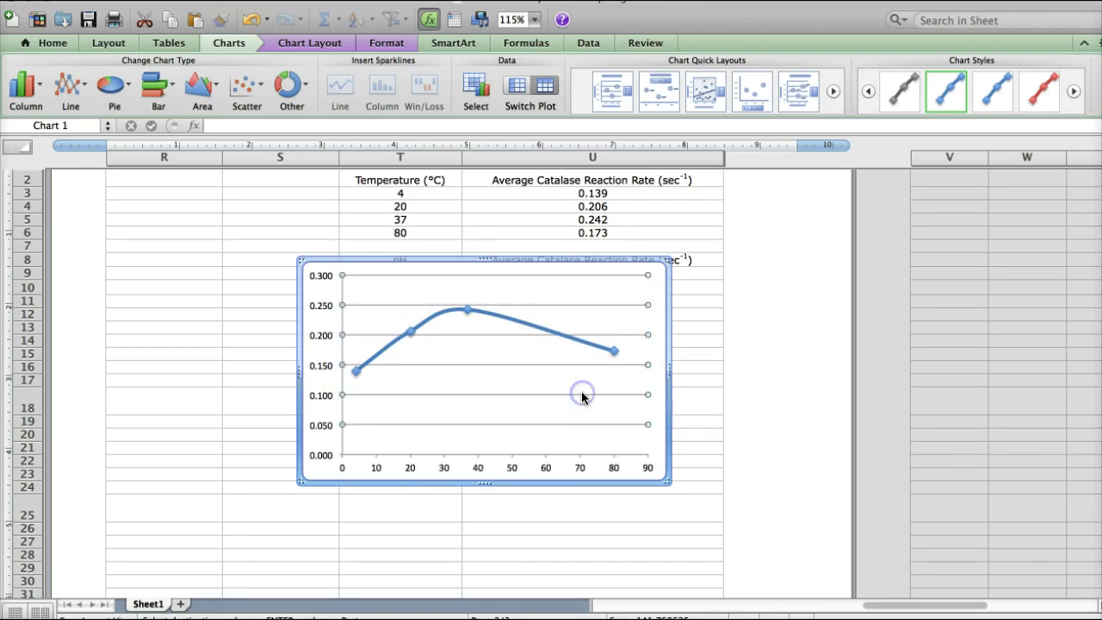
key(Delete)
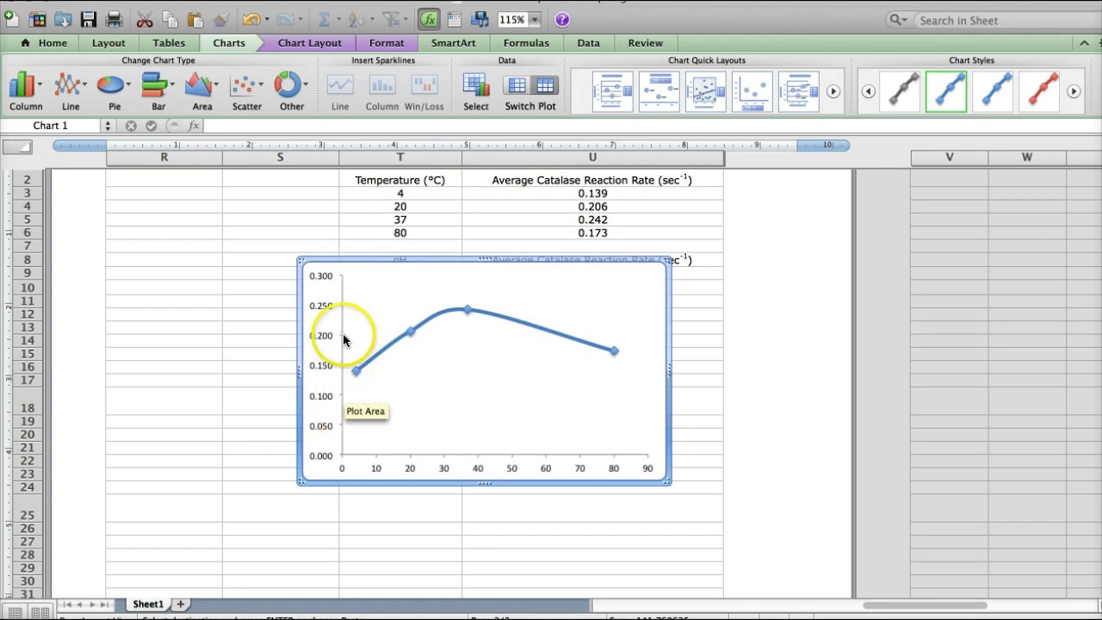
- Turn off the automatic vertical-axis minimum and set it to 0.1
click(332, 44)
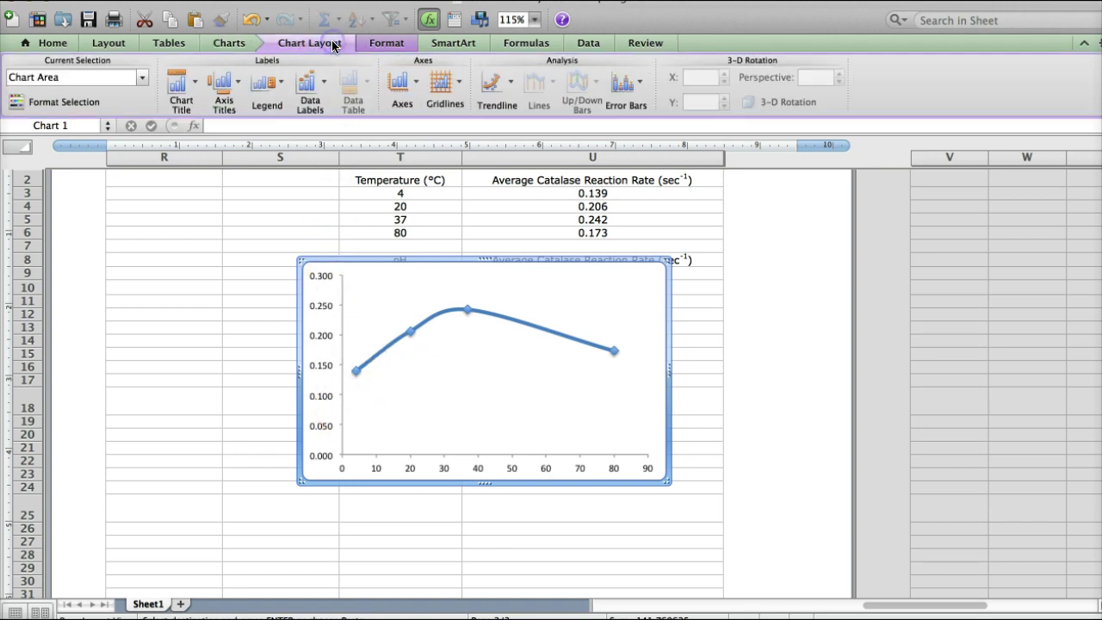
click(400, 83)
click(414, 110)
mouse_move(431, 125)
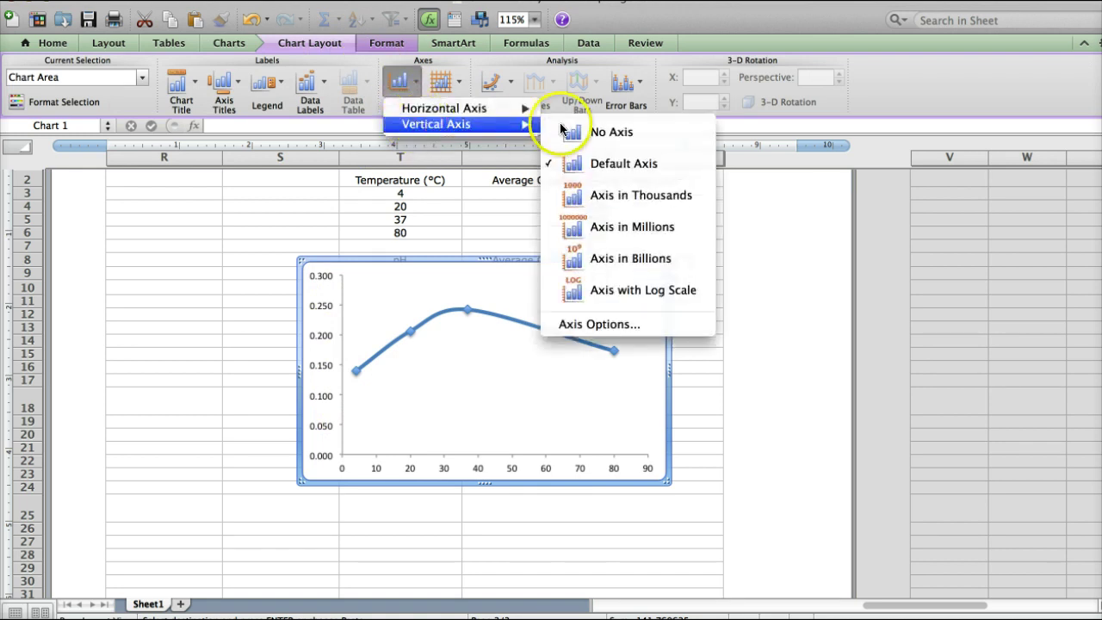
click(607, 326)
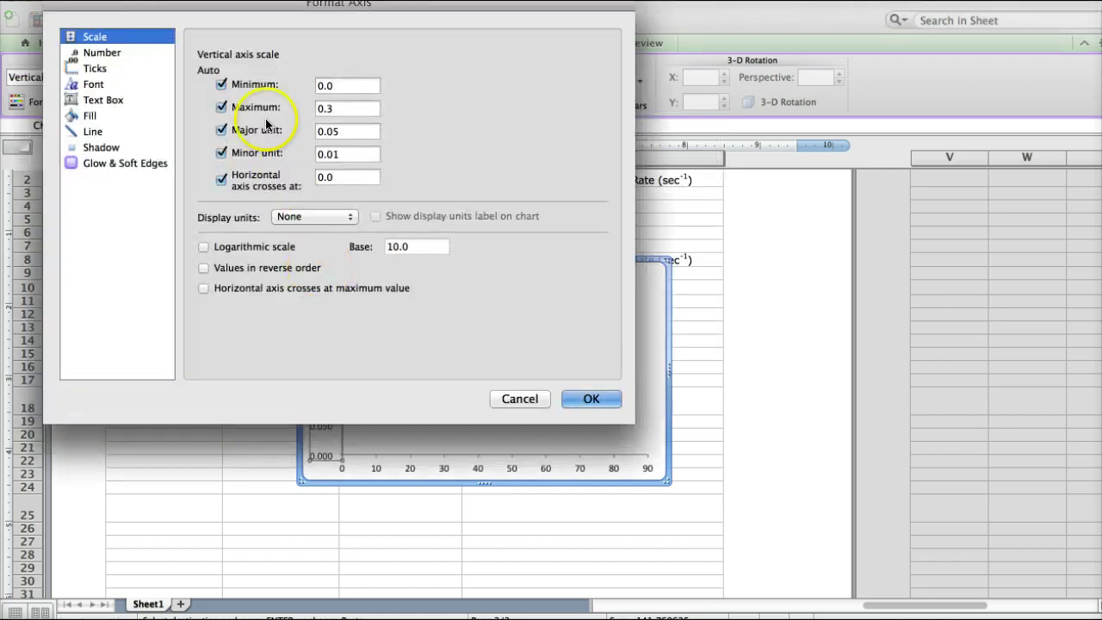
drag(243, 14, 618, 47)
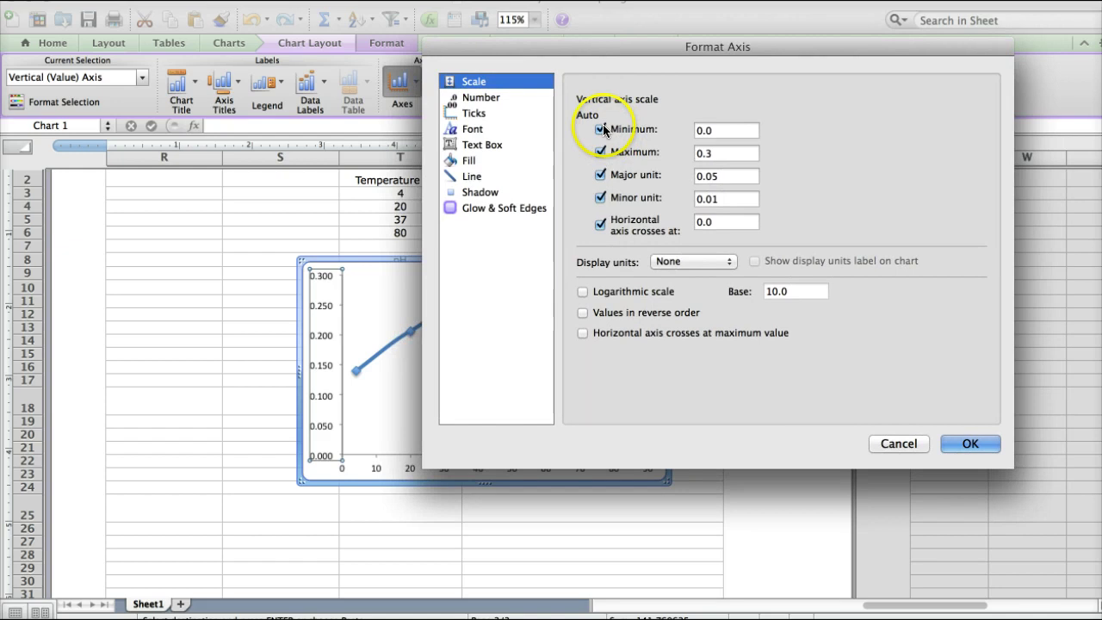
click(600, 130)
text(0.1)
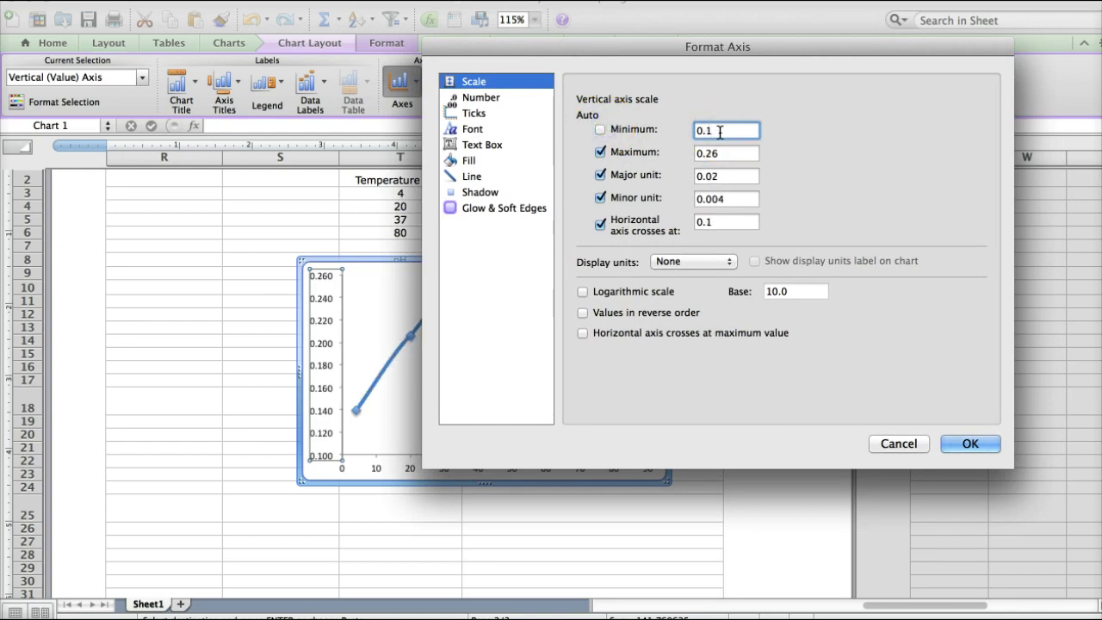
click(964, 445)
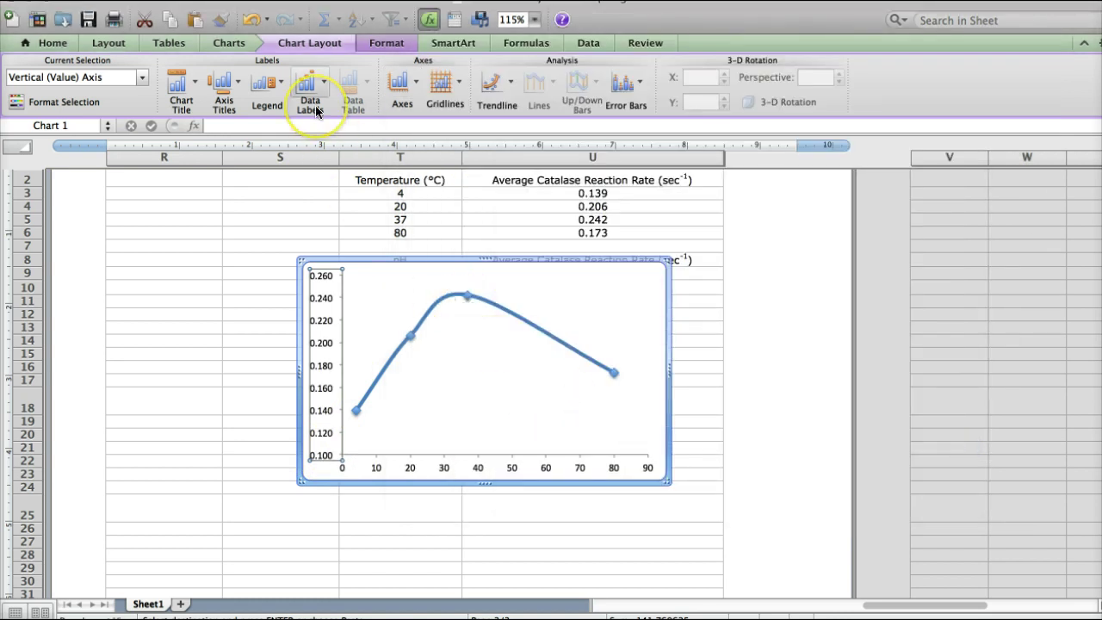
click(239, 100)
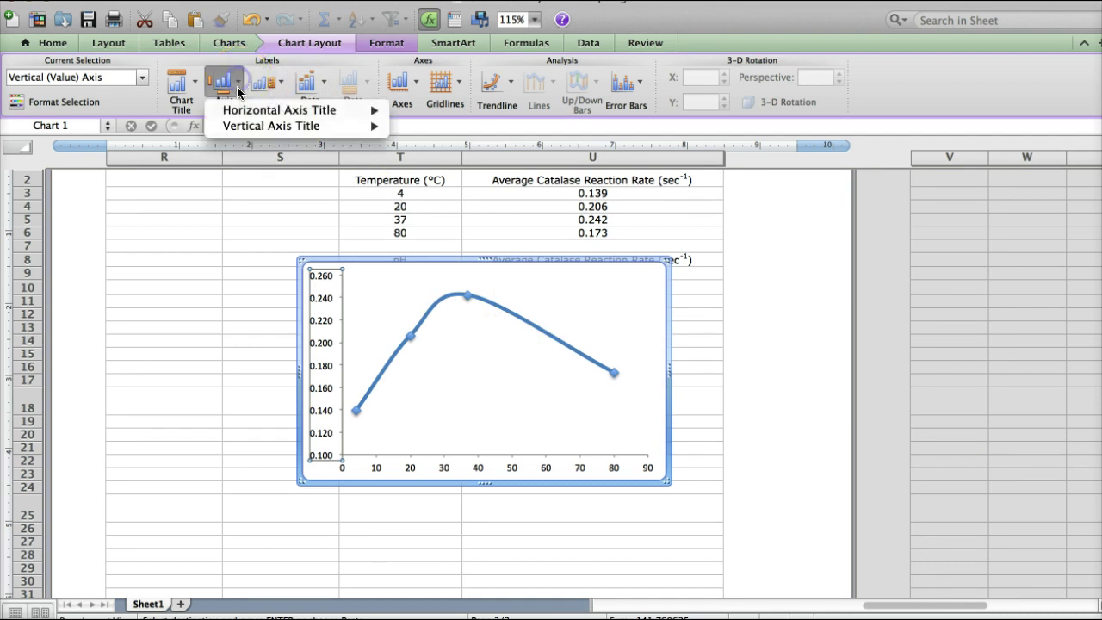
mouse_move(366, 112)
click(400, 147)
click(242, 84)
mouse_move(379, 127)
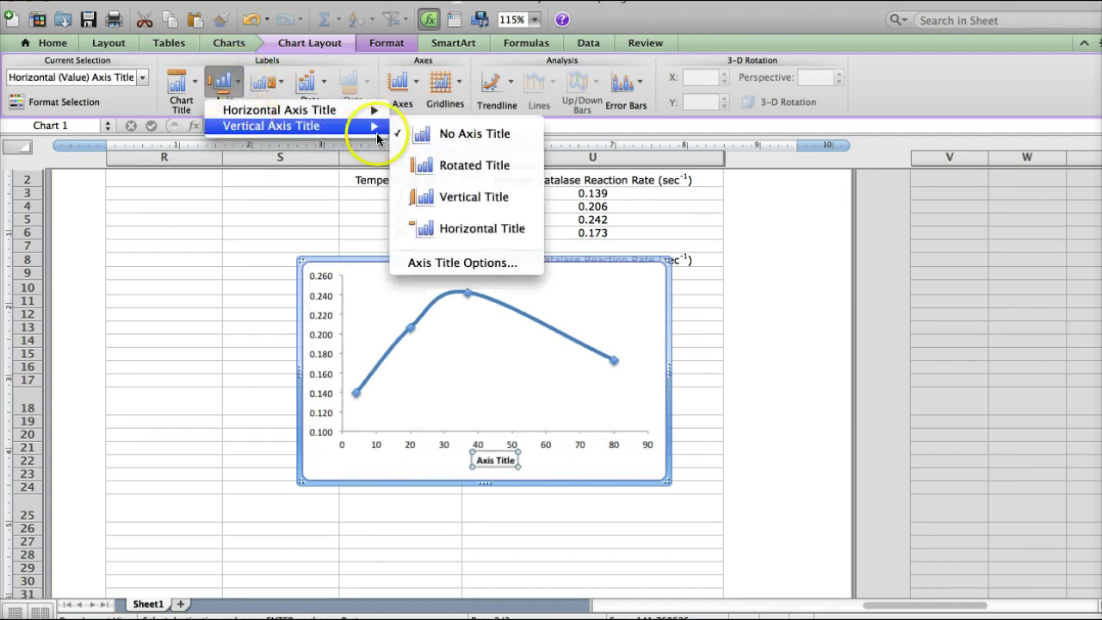
click(430, 166)
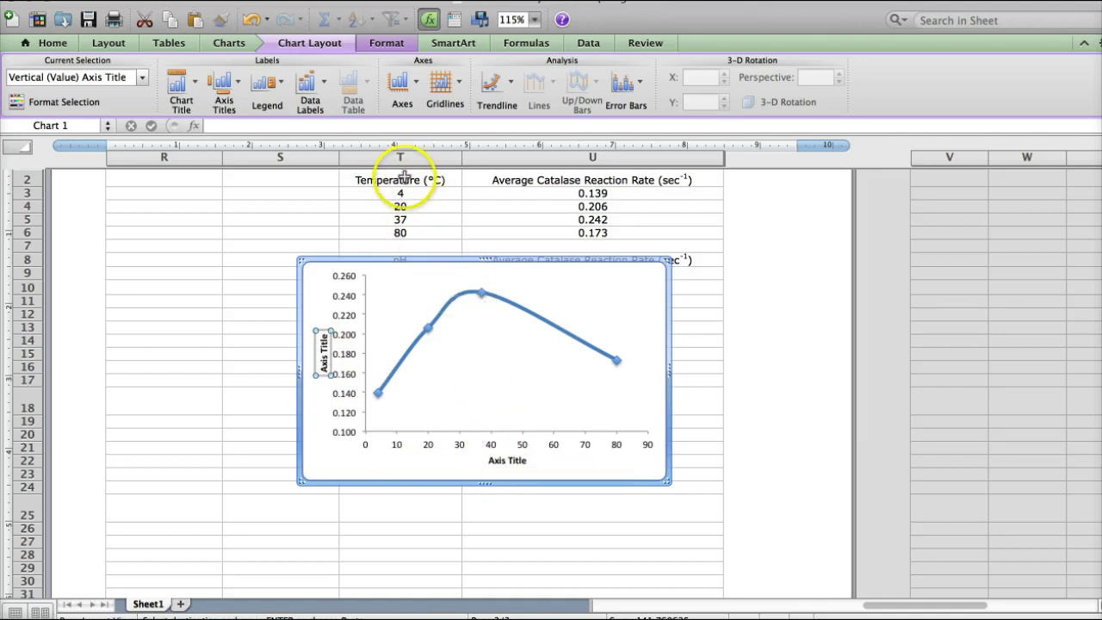
click(503, 460)
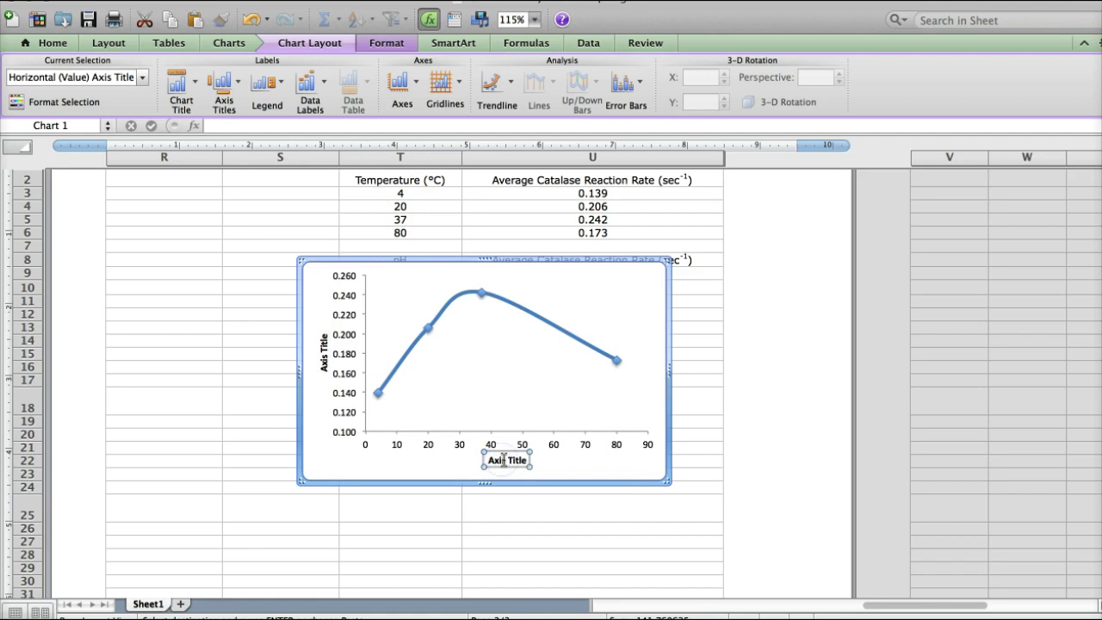
click(504, 459)
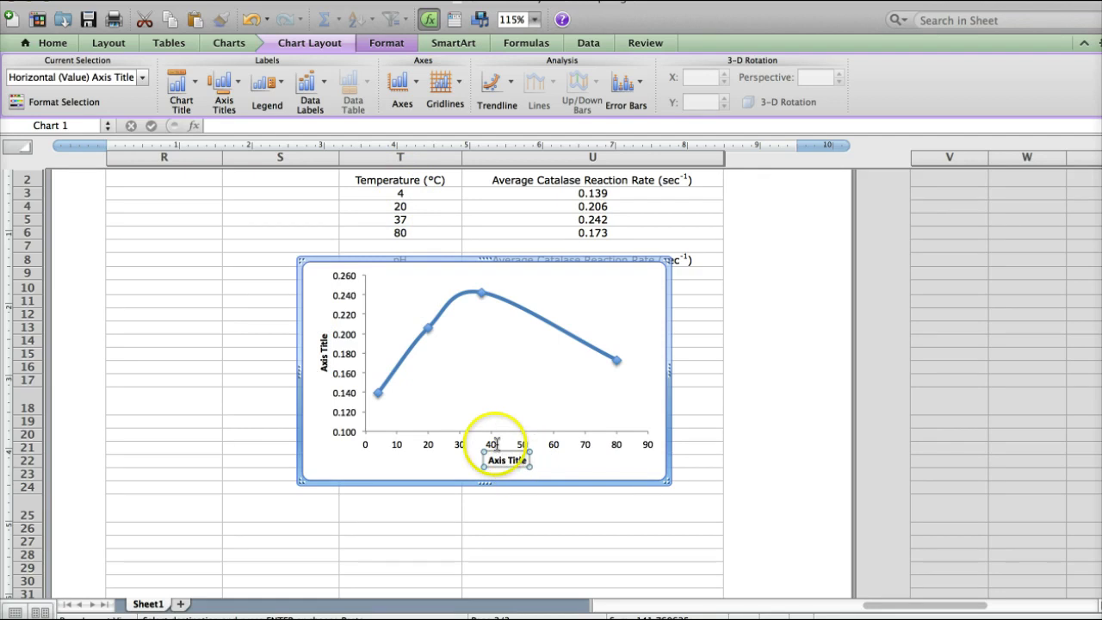
double_click(511, 460)
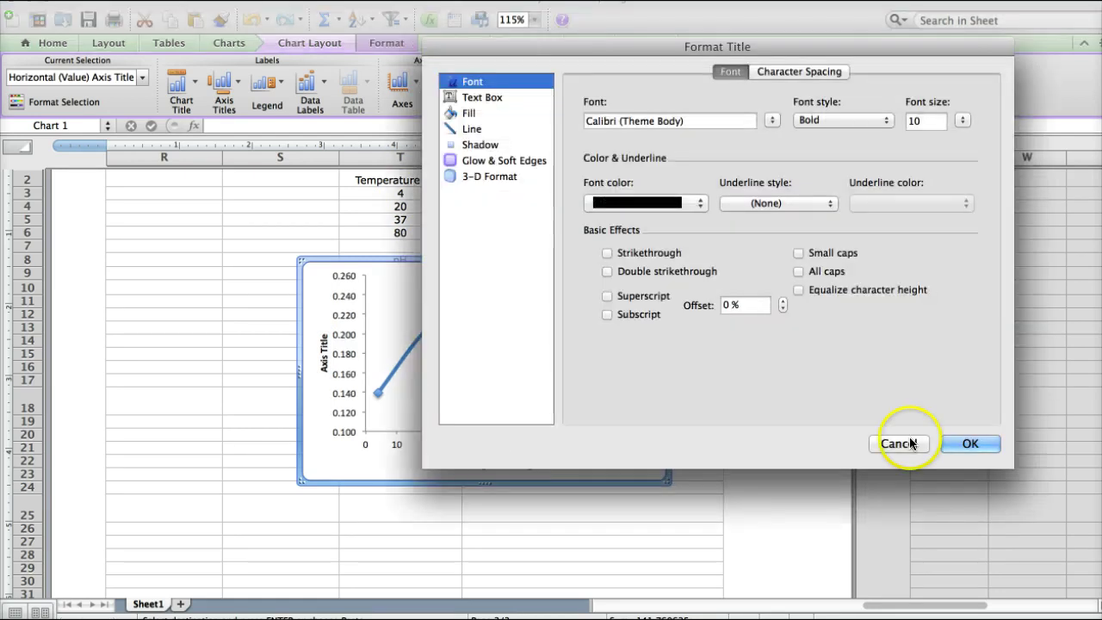
click(900, 442)
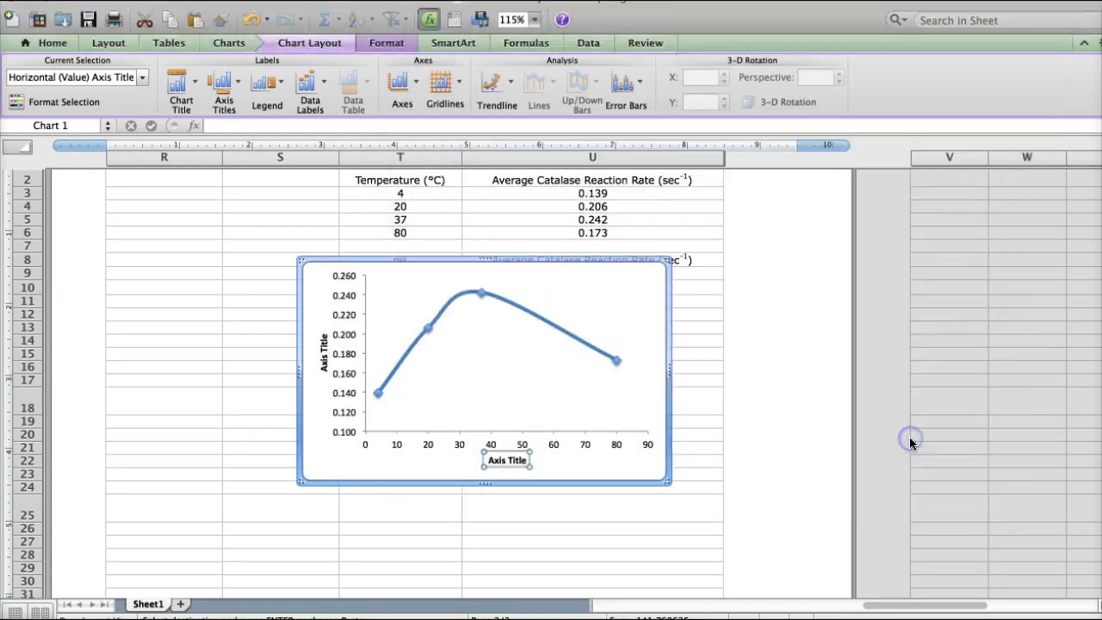
click(416, 181)
- Replace the horizontal axis title placeholder with 'Temperature (°C)', matching the T2 heading
double_click(416, 181)
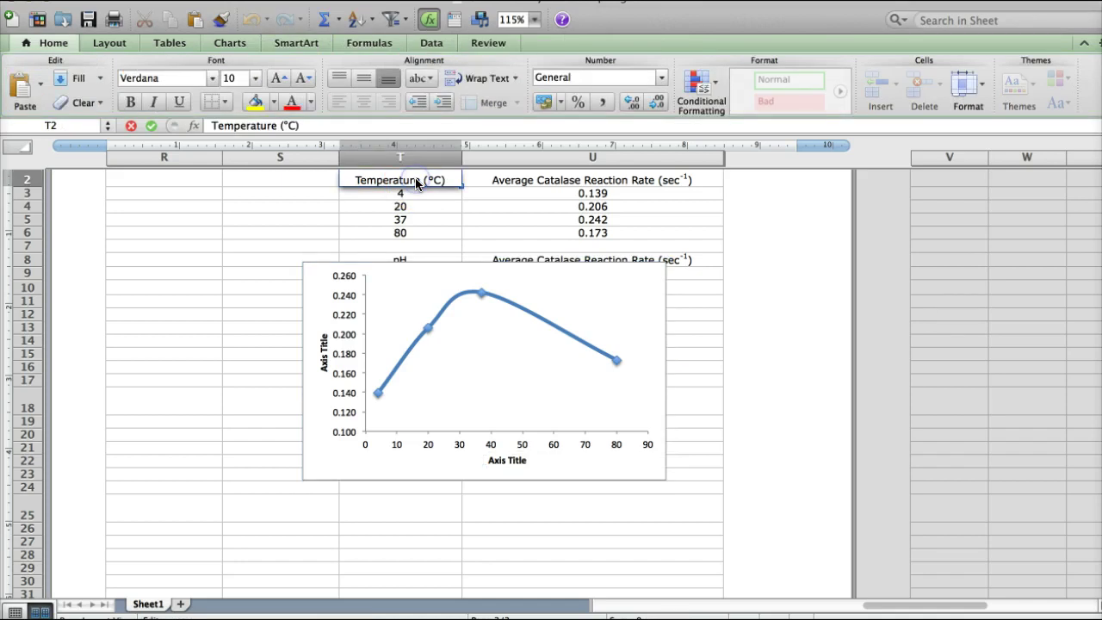
drag(354, 181, 444, 180)
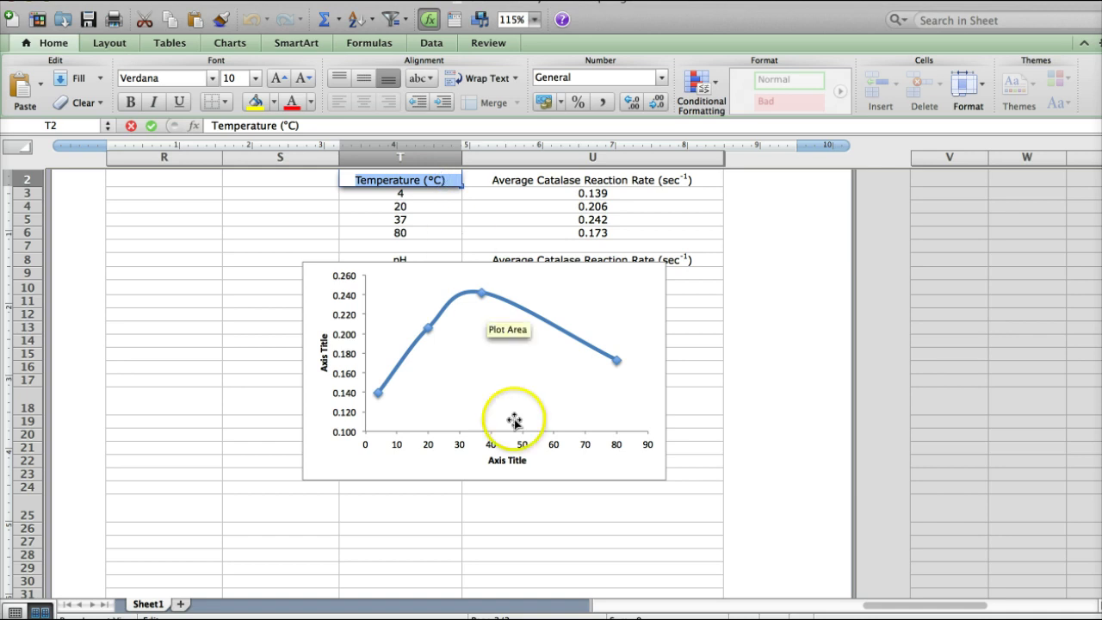
click(511, 459)
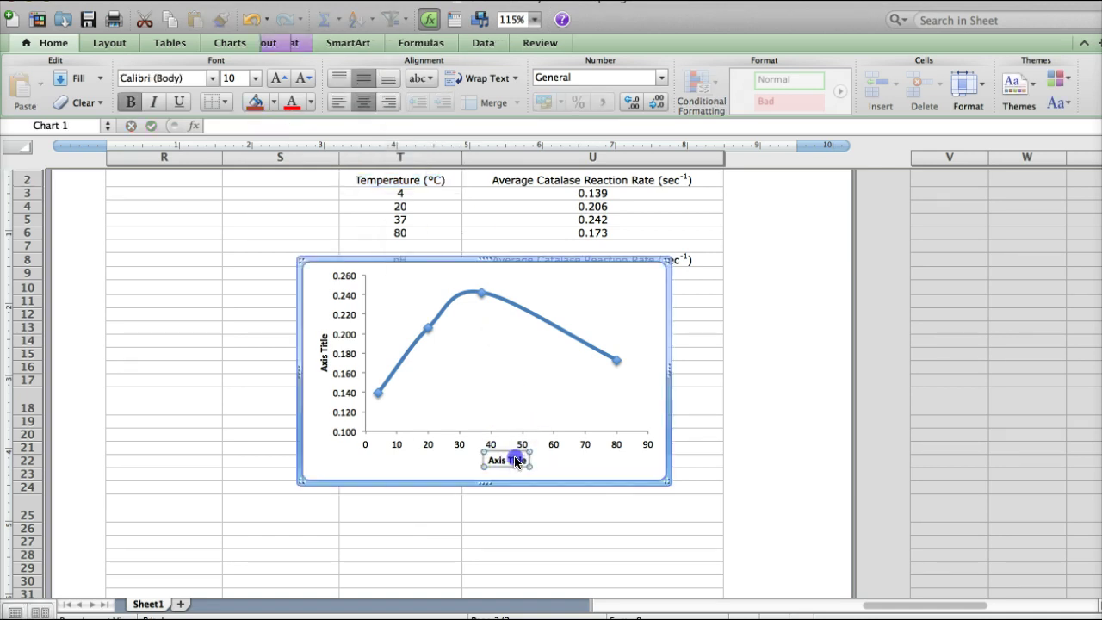
double_click(511, 459)
click(895, 444)
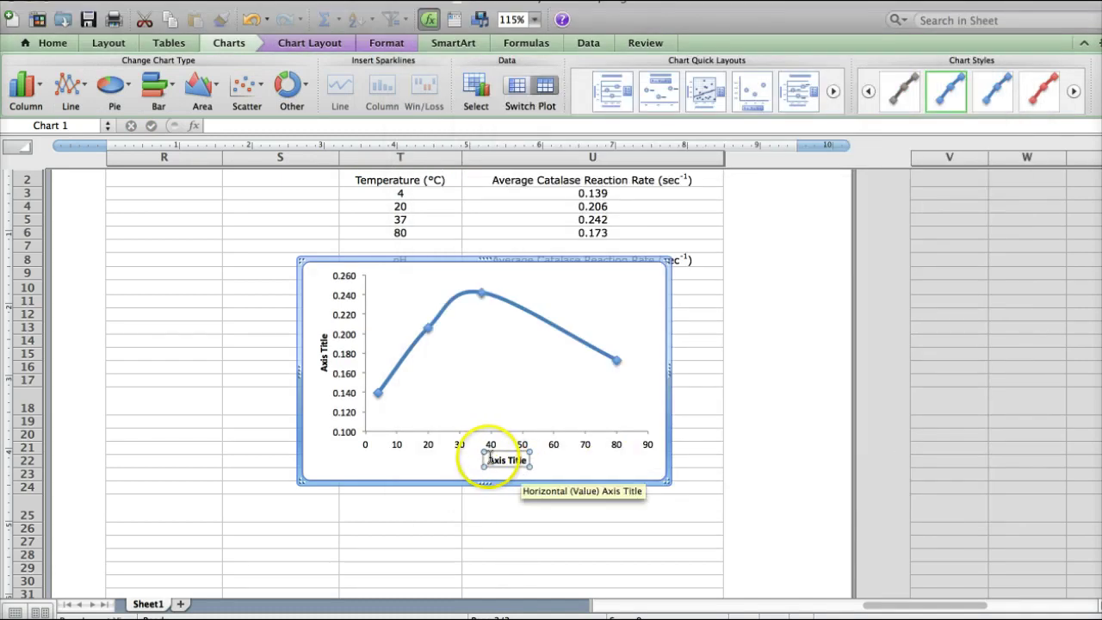
drag(485, 459, 521, 459)
text(Temperature (°C))
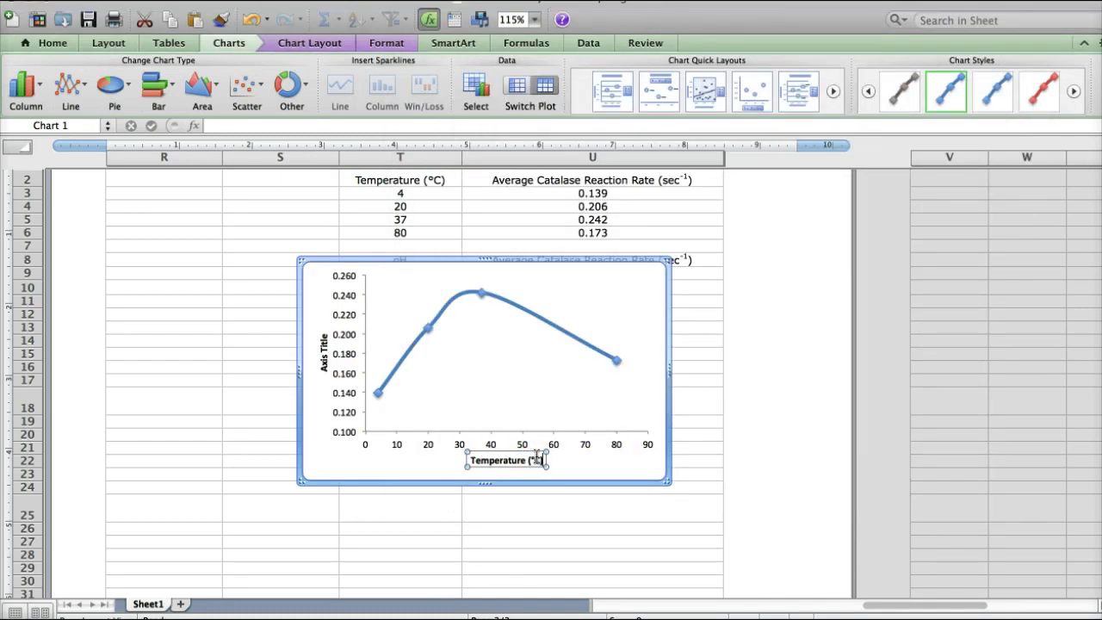
click(539, 456)
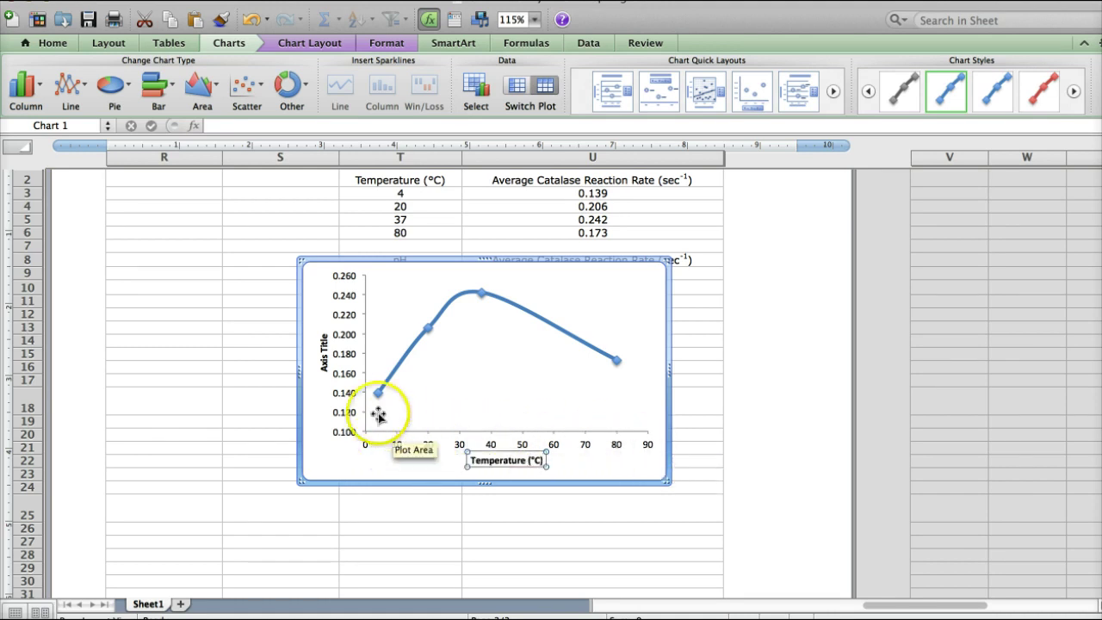
click(546, 178)
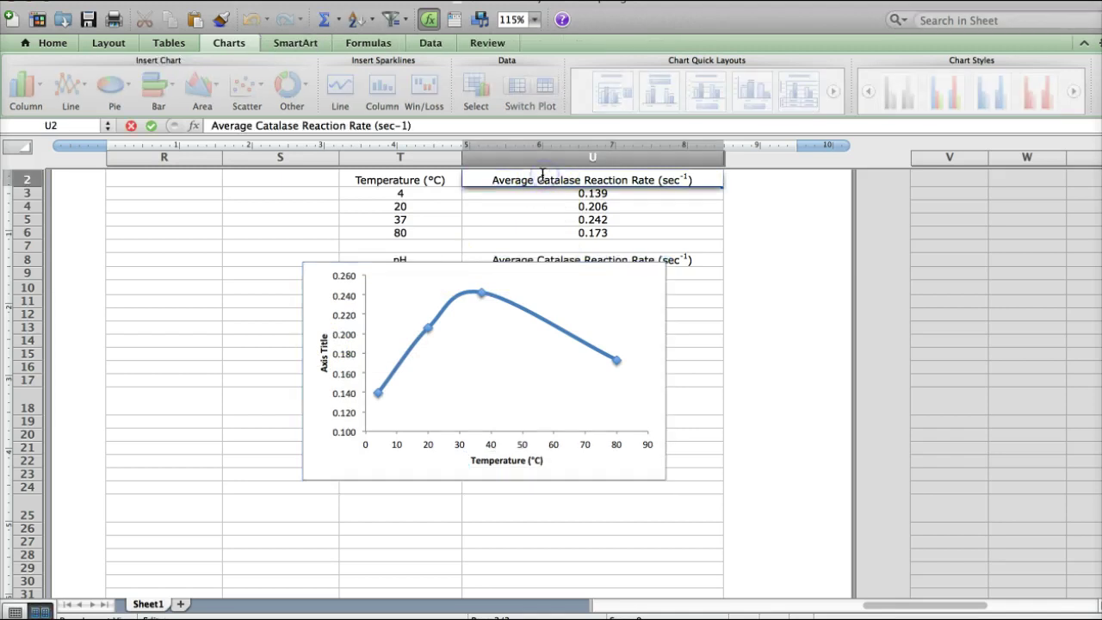
- Copy the rate heading text from cell U2
double_click(492, 179)
drag(492, 179, 694, 180)
key(super+c)
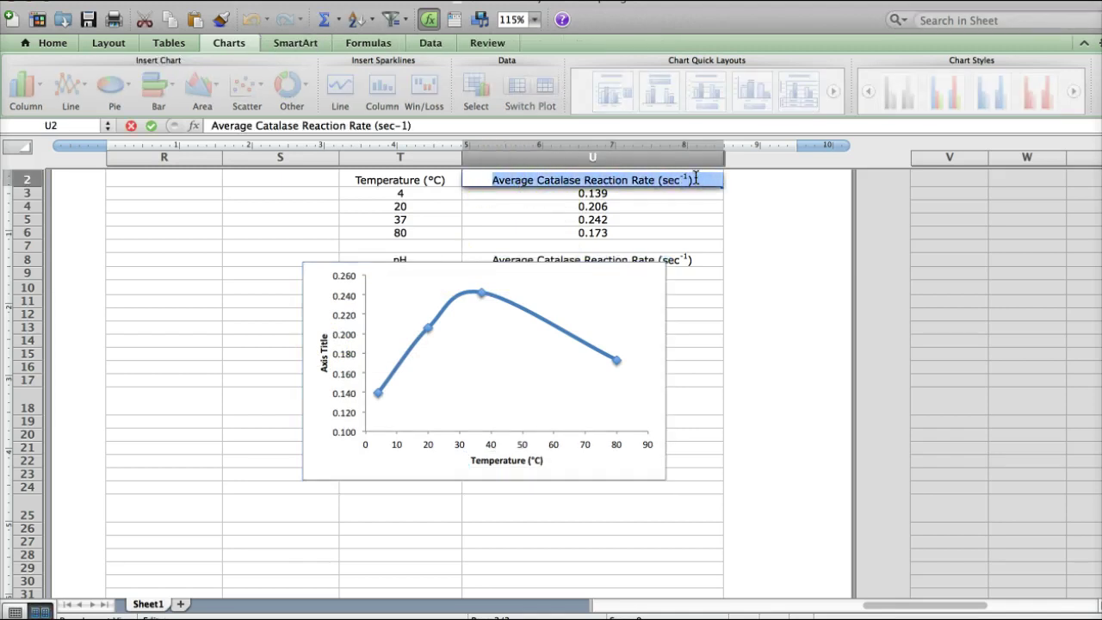
click(667, 177)
- Paste 'Average Catalase Reaction Rate (sec-1)' over the vertical axis title placeholder
click(323, 341)
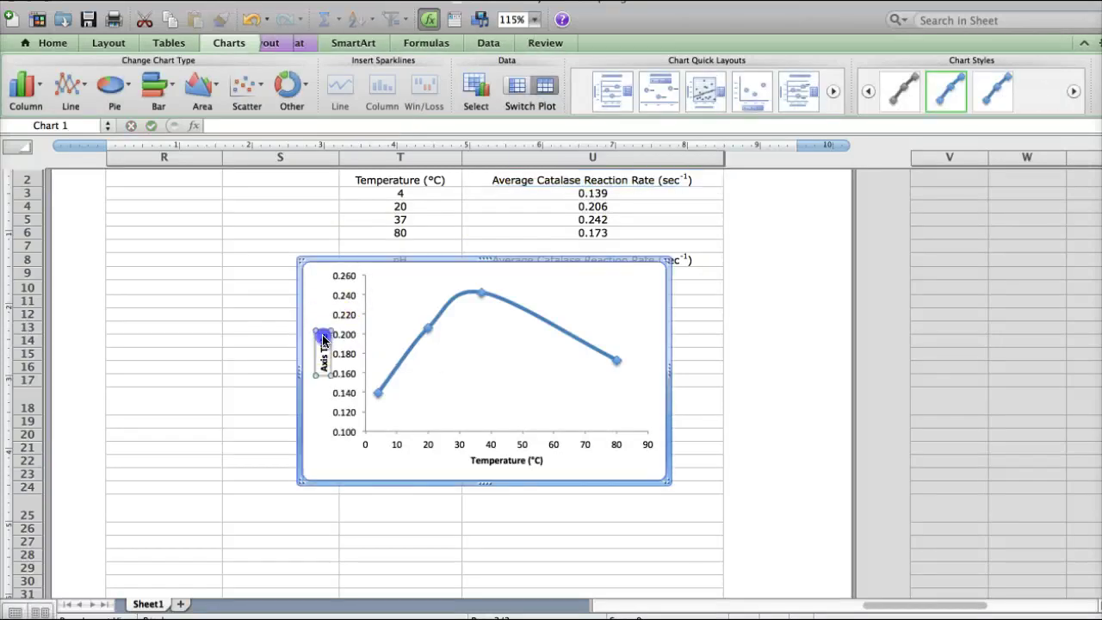
double_click(323, 341)
click(874, 447)
click(323, 342)
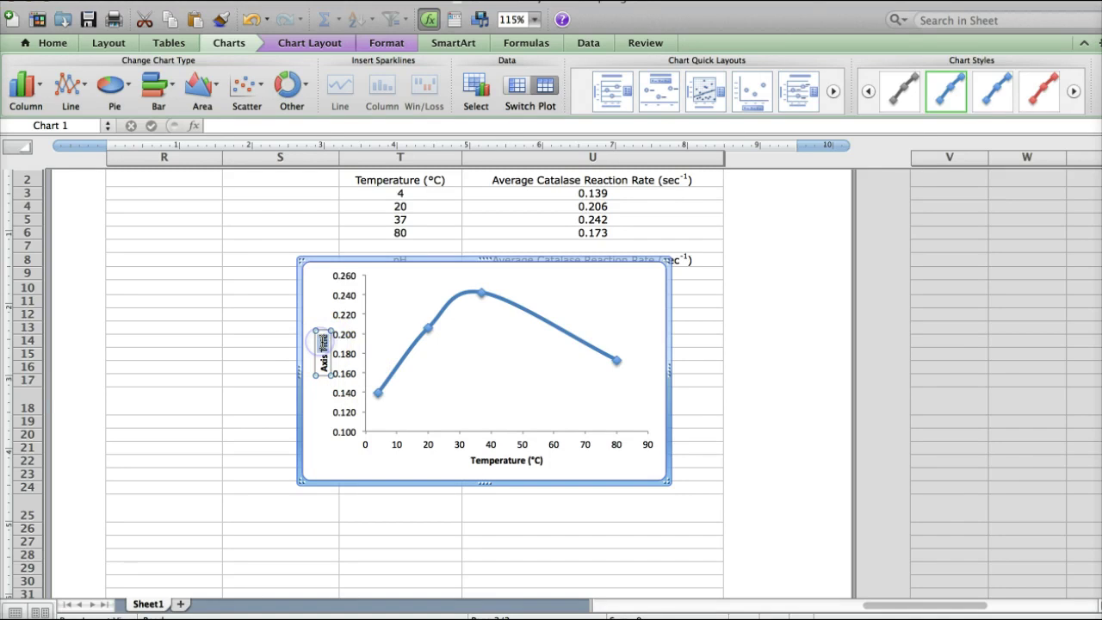
click(322, 364)
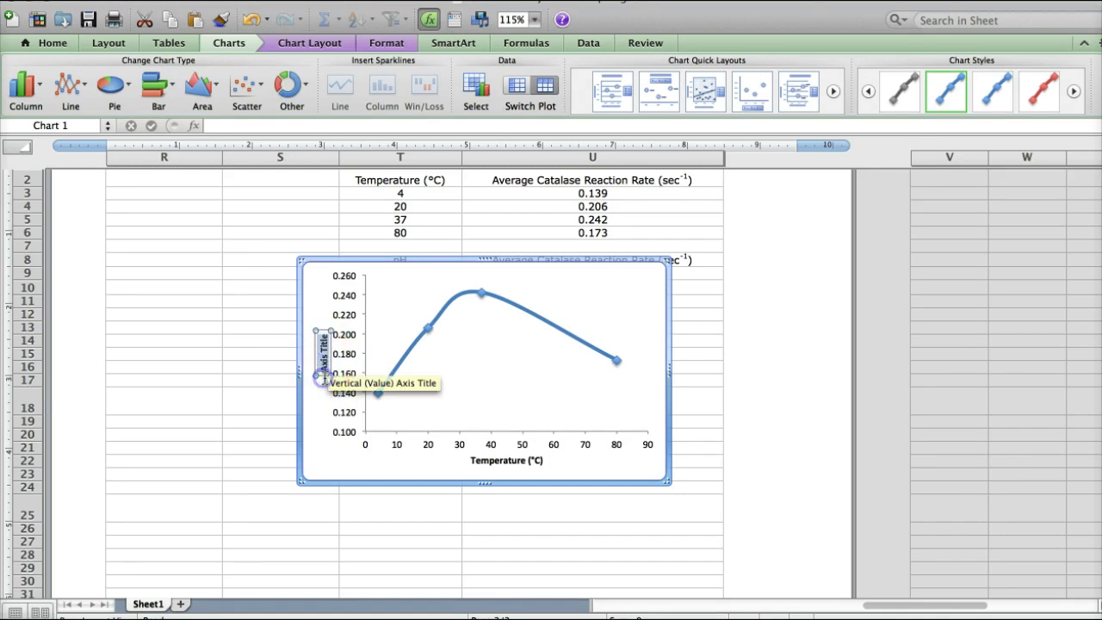
key(super+v)
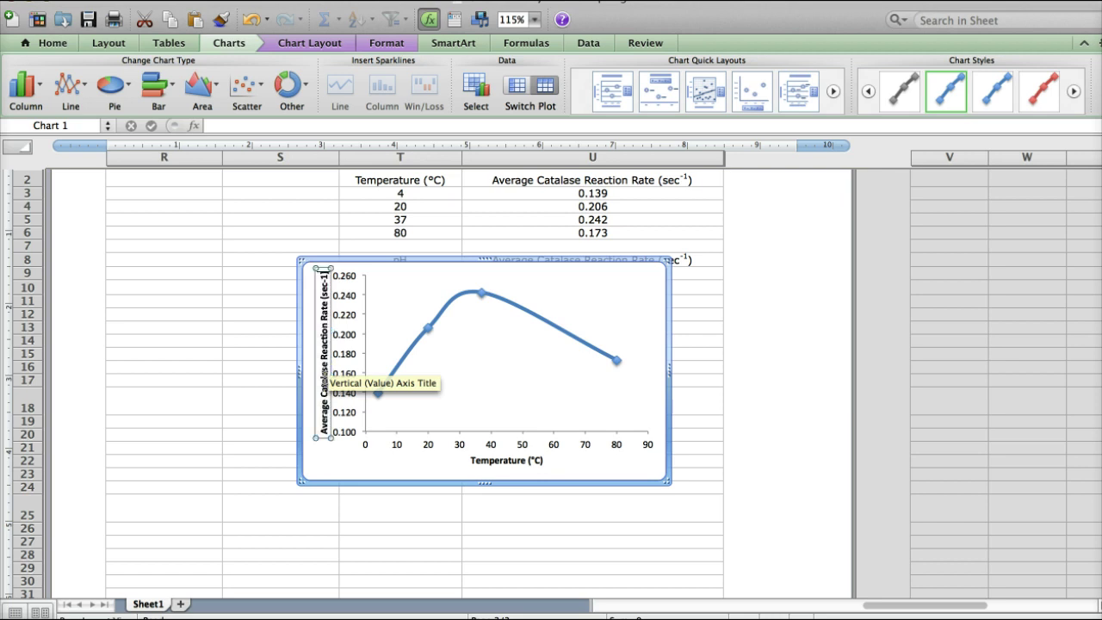
click(448, 517)
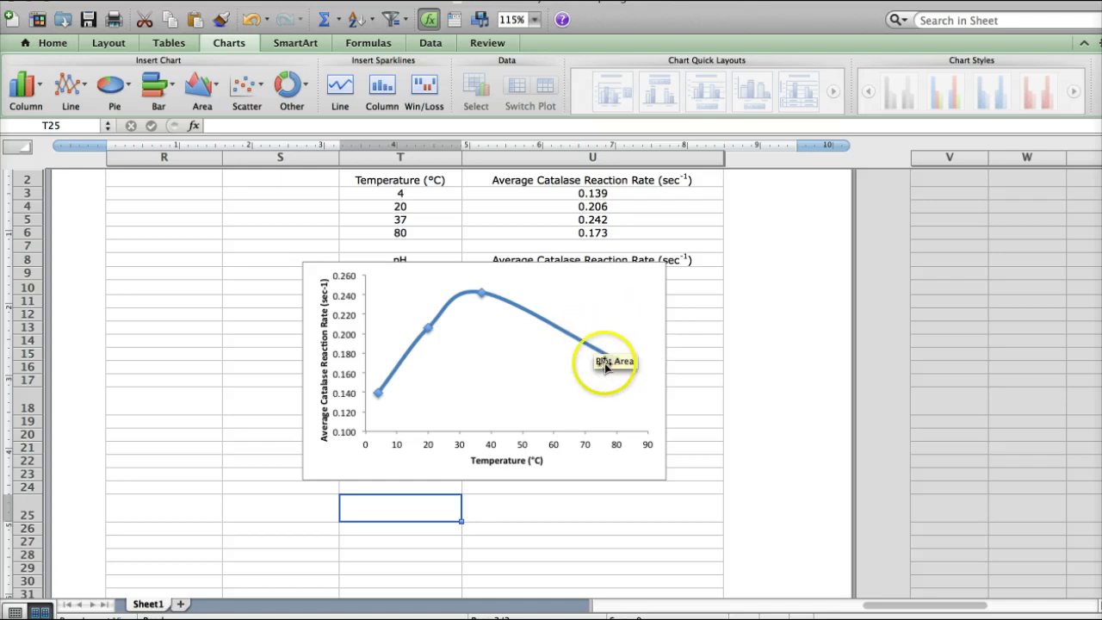
- Select the average rate data series on the scatter chart
mouse_move(615, 362)
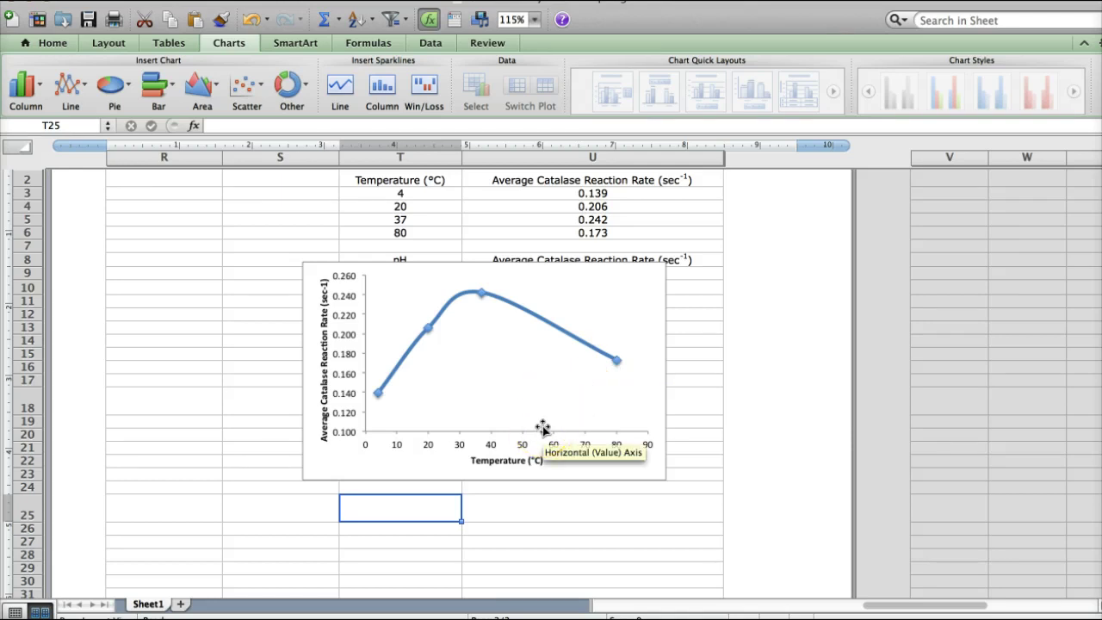
click(617, 365)
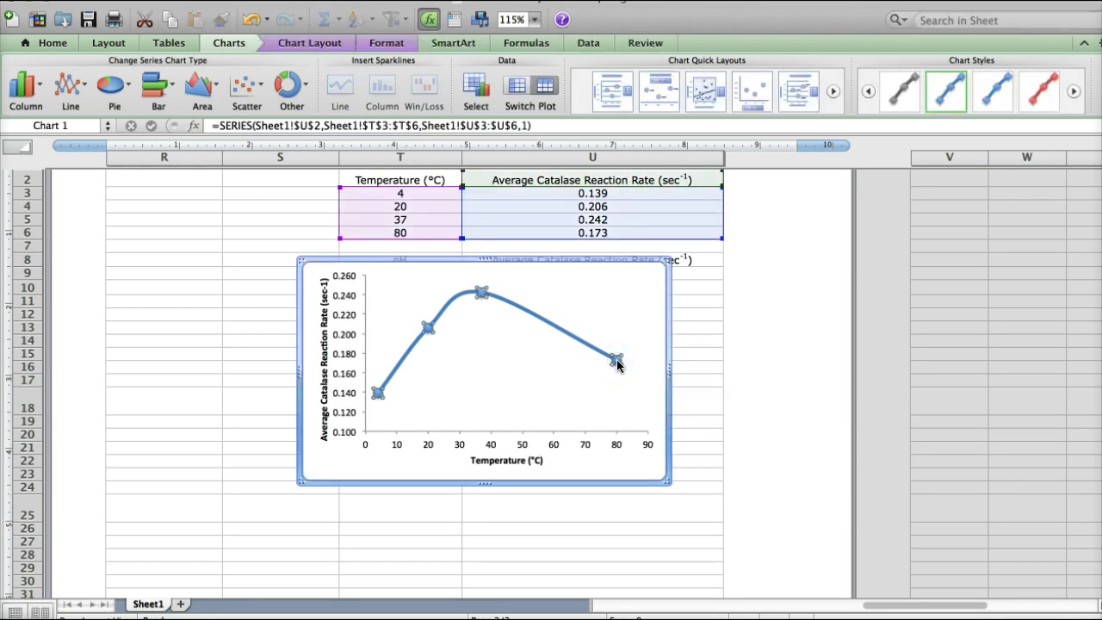
mouse_move(379, 394)
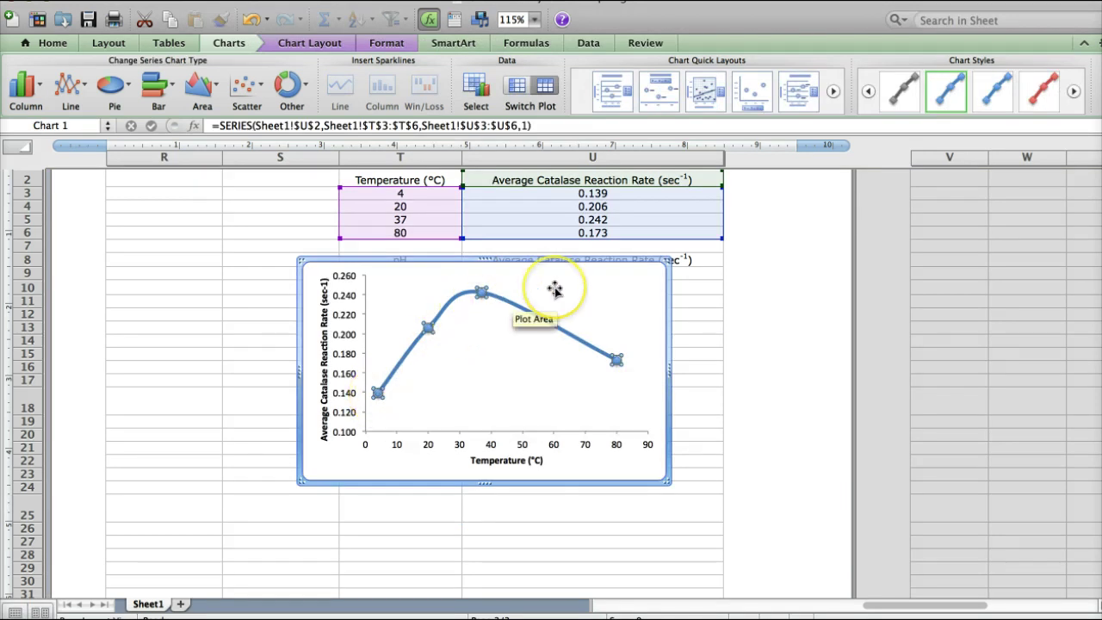
- Open the error bar settings for the series and choose custom error amounts
click(339, 43)
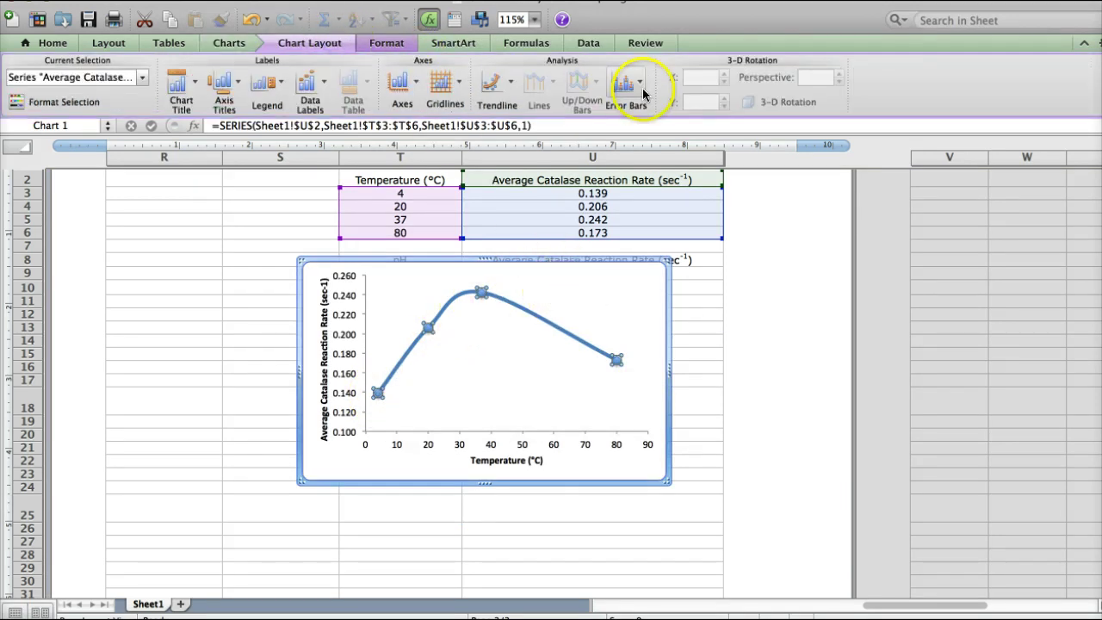
click(633, 84)
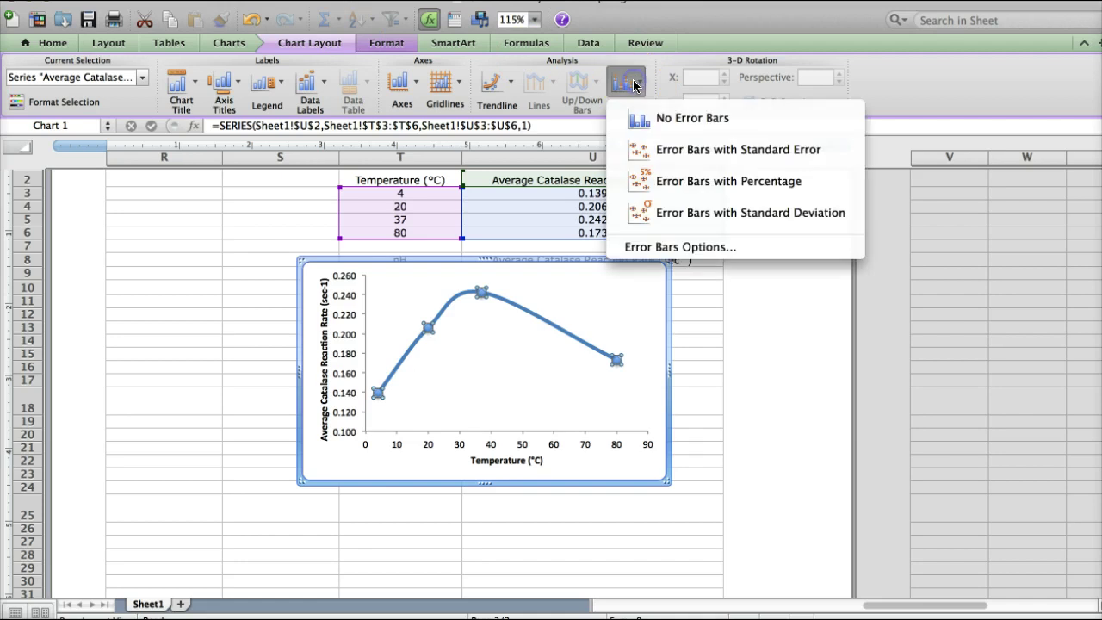
click(654, 248)
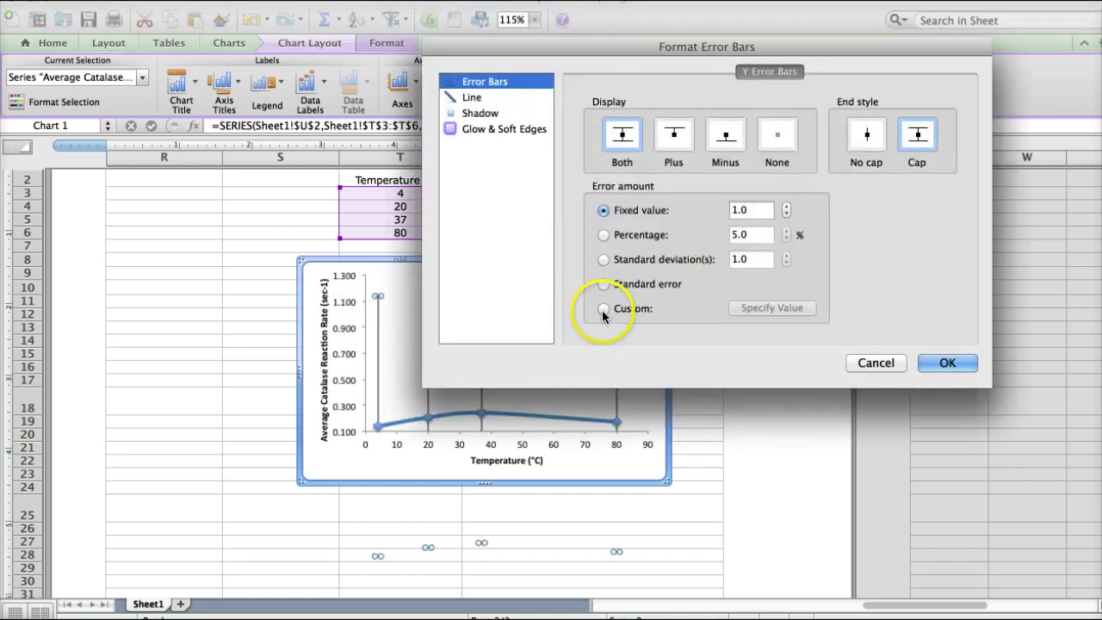
click(603, 309)
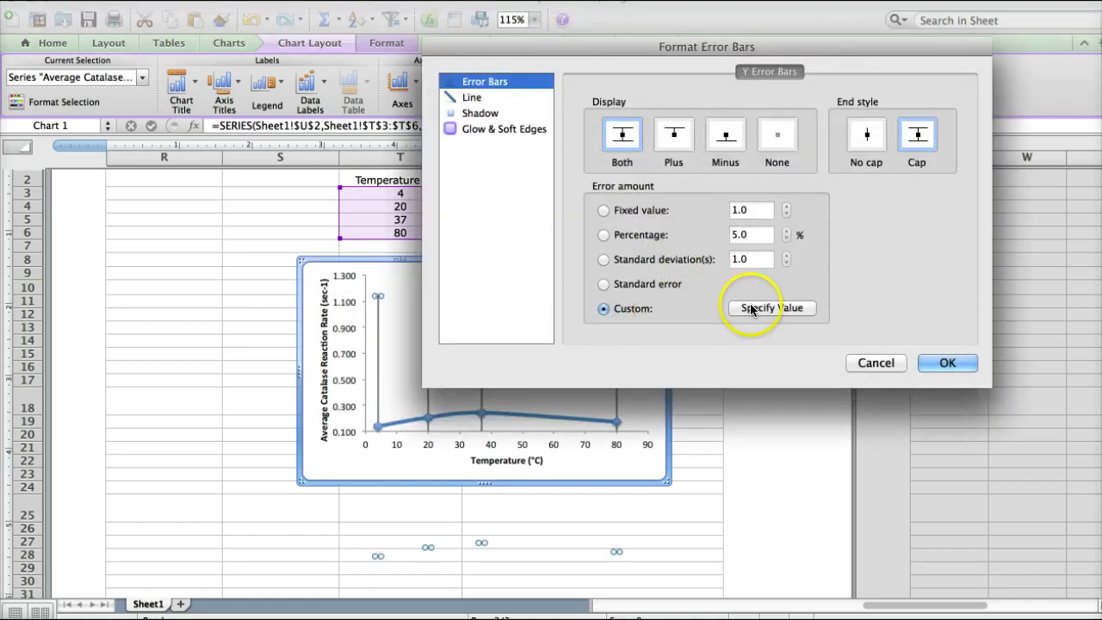
click(753, 308)
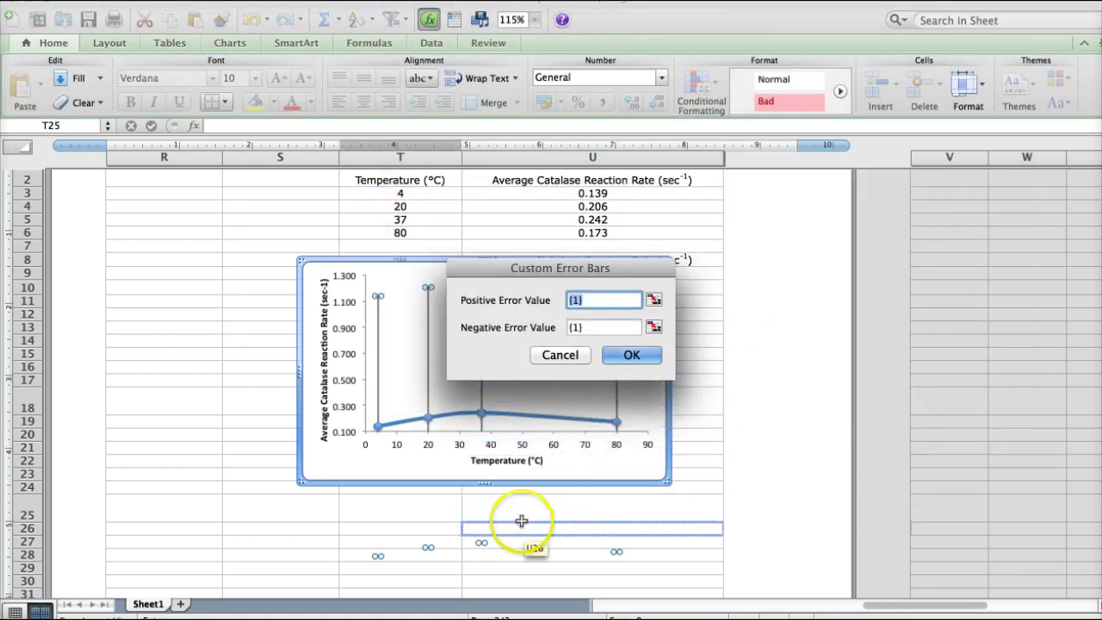
drag(521, 520, 469, 514)
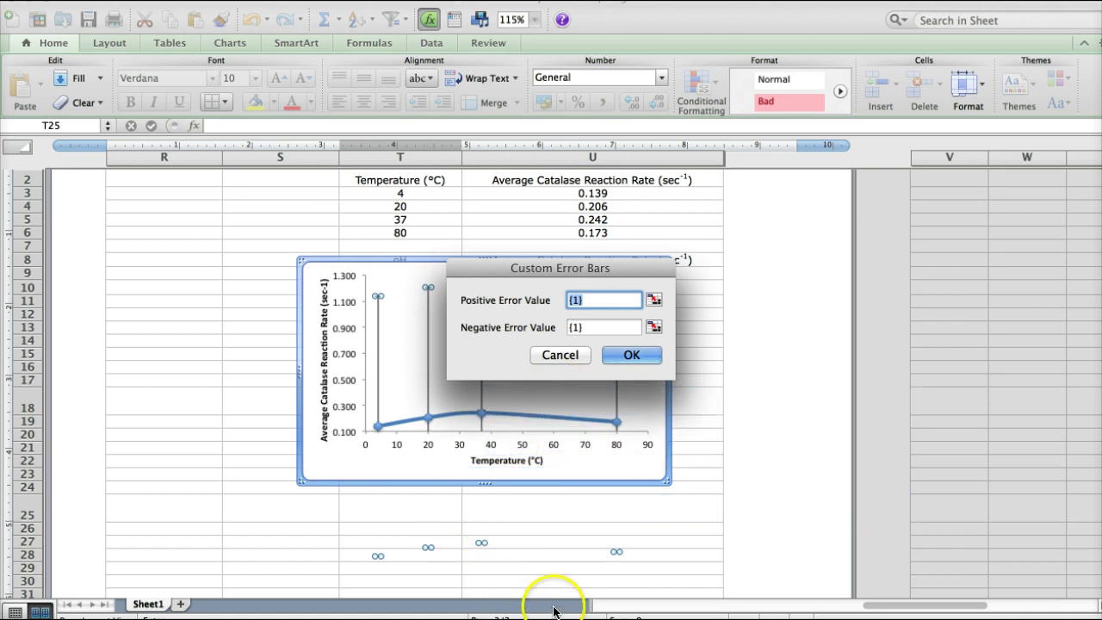
drag(882, 603, 782, 593)
drag(553, 300, 551, 273)
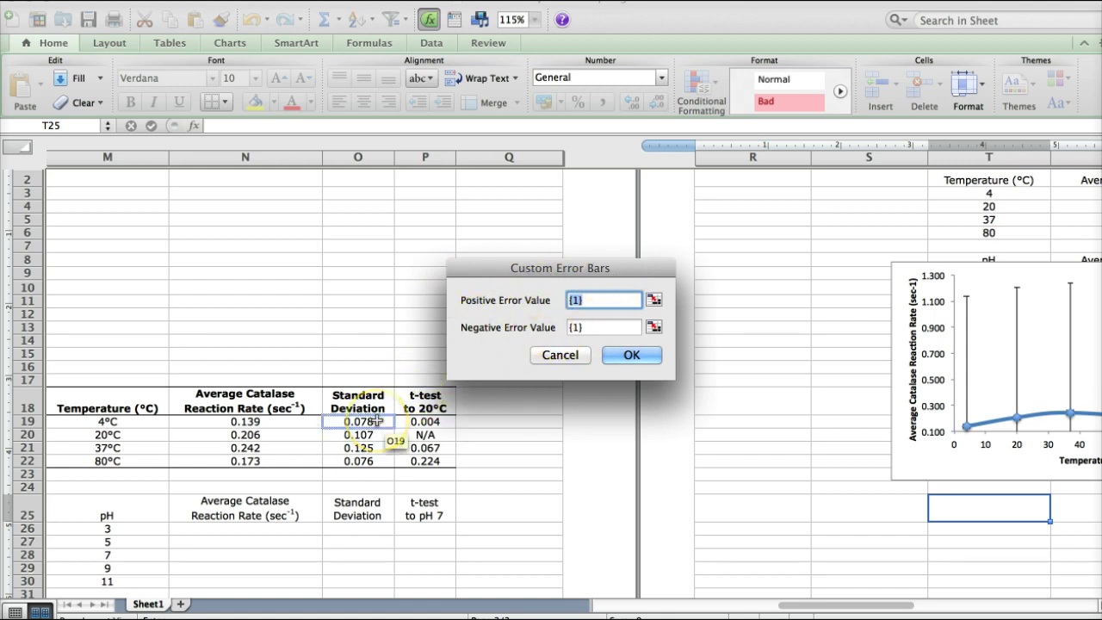
- Set both positive and negative error values to the standard deviations in O19:O22
click(655, 299)
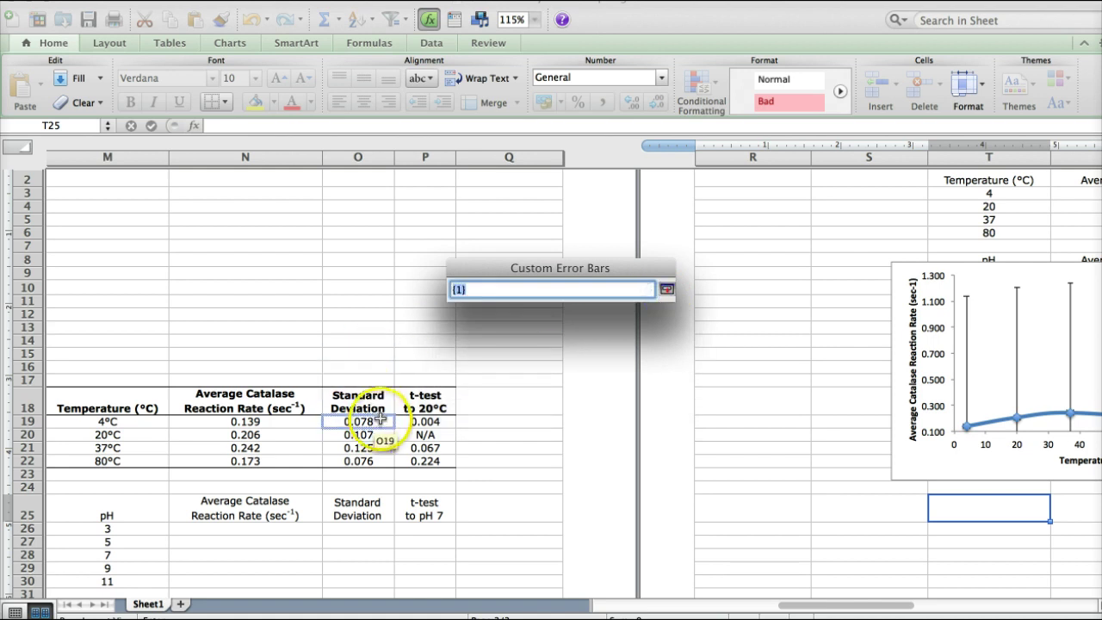
drag(380, 421, 382, 462)
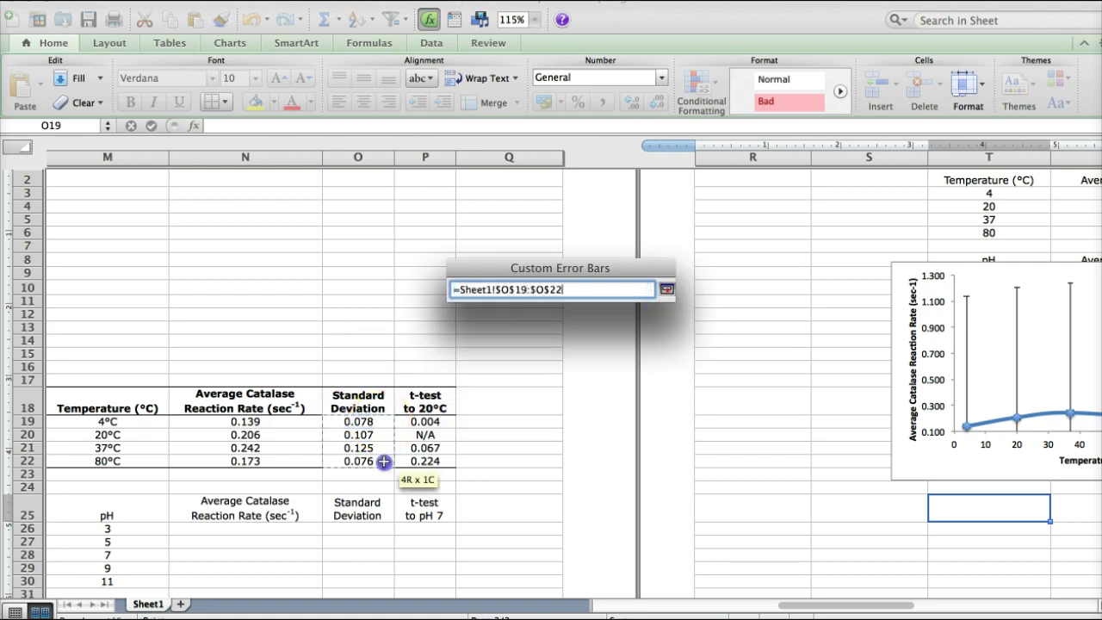
click(667, 289)
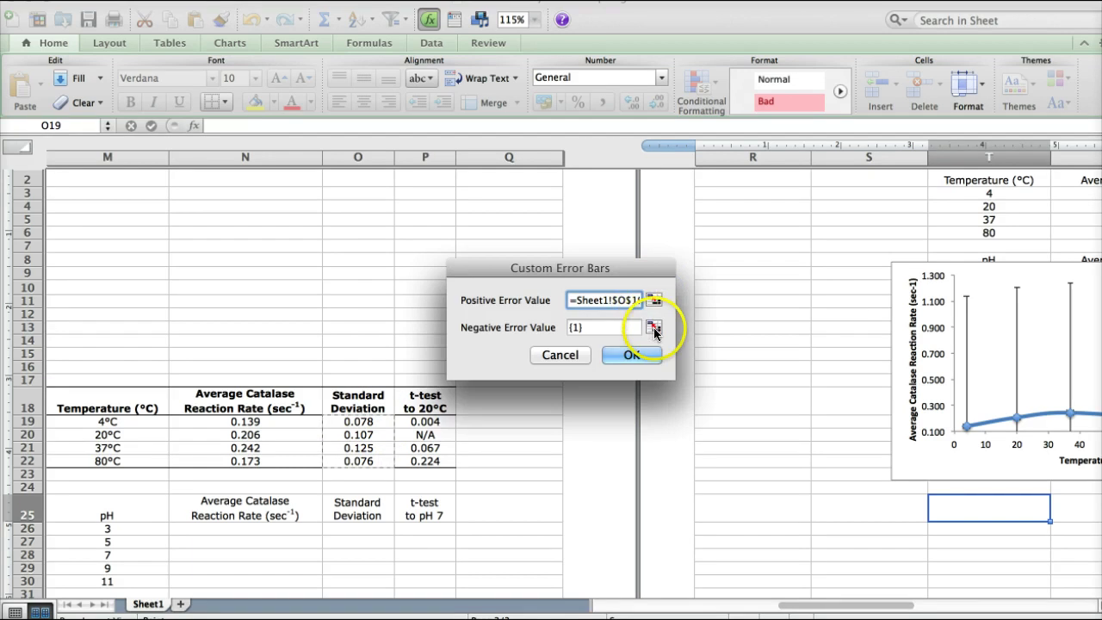
click(655, 331)
drag(359, 421, 360, 456)
click(667, 289)
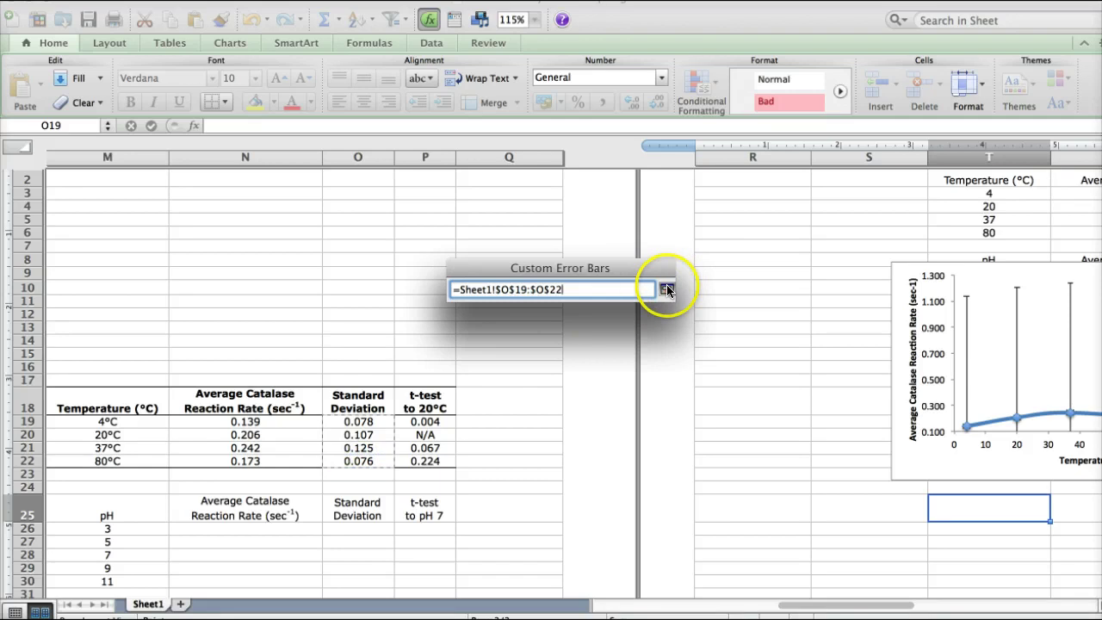
click(642, 354)
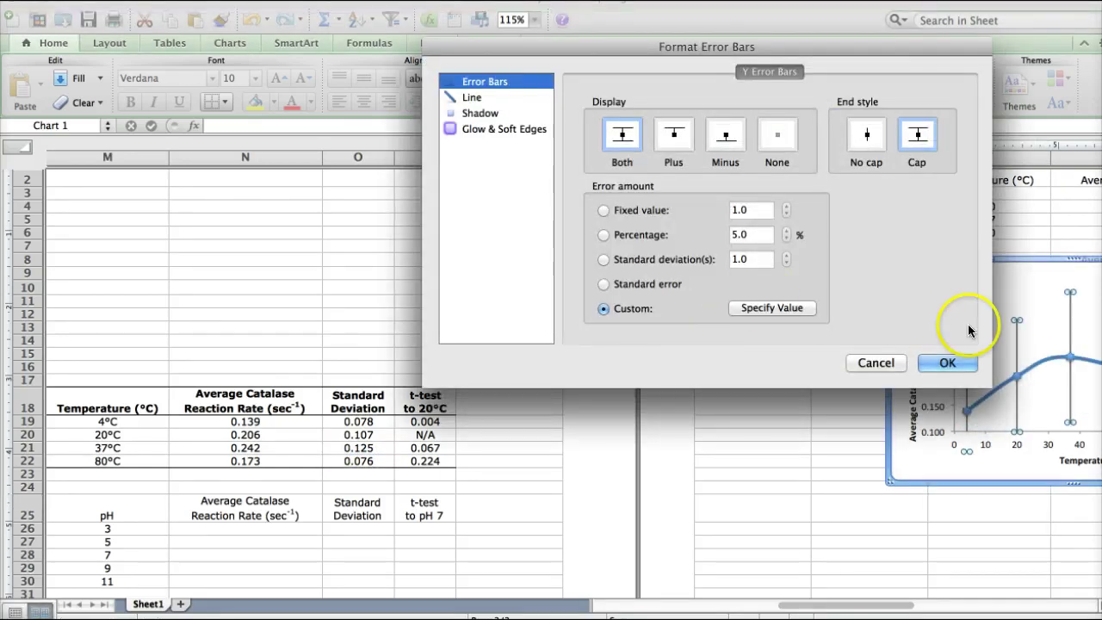
- Apply the custom standard-deviation error bars to all four points and deselect the chart
click(957, 358)
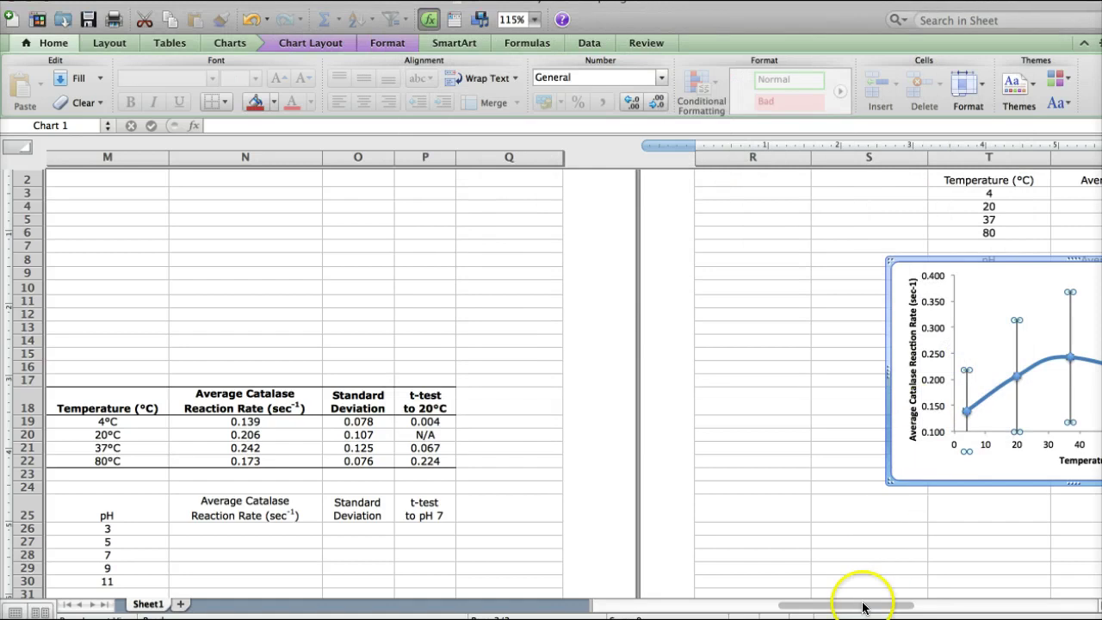
drag(864, 608, 927, 607)
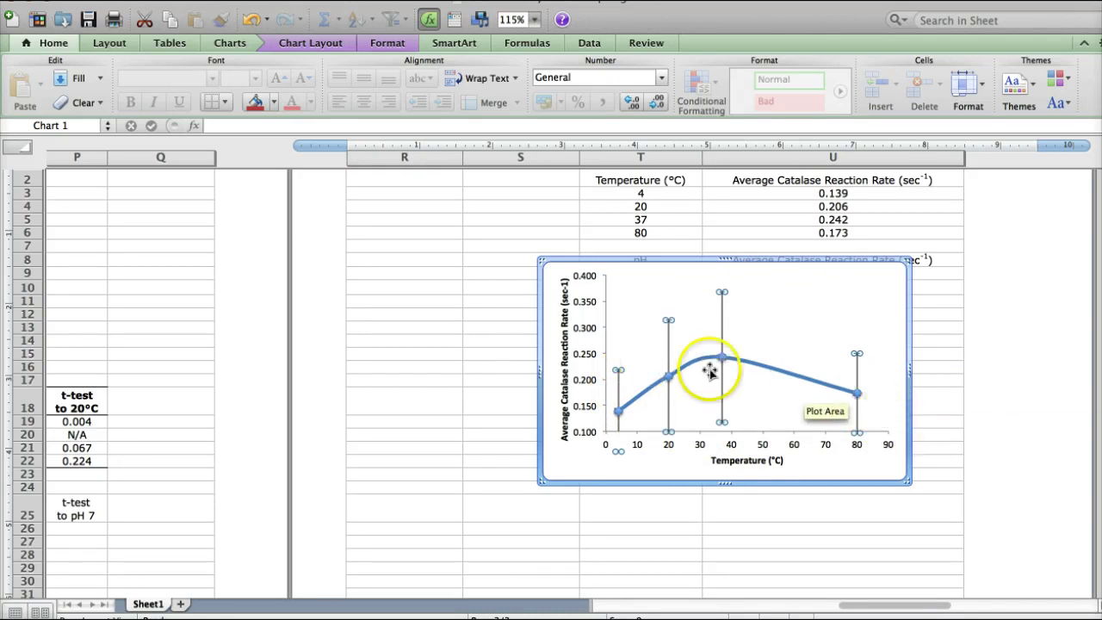
click(846, 293)
click(787, 517)
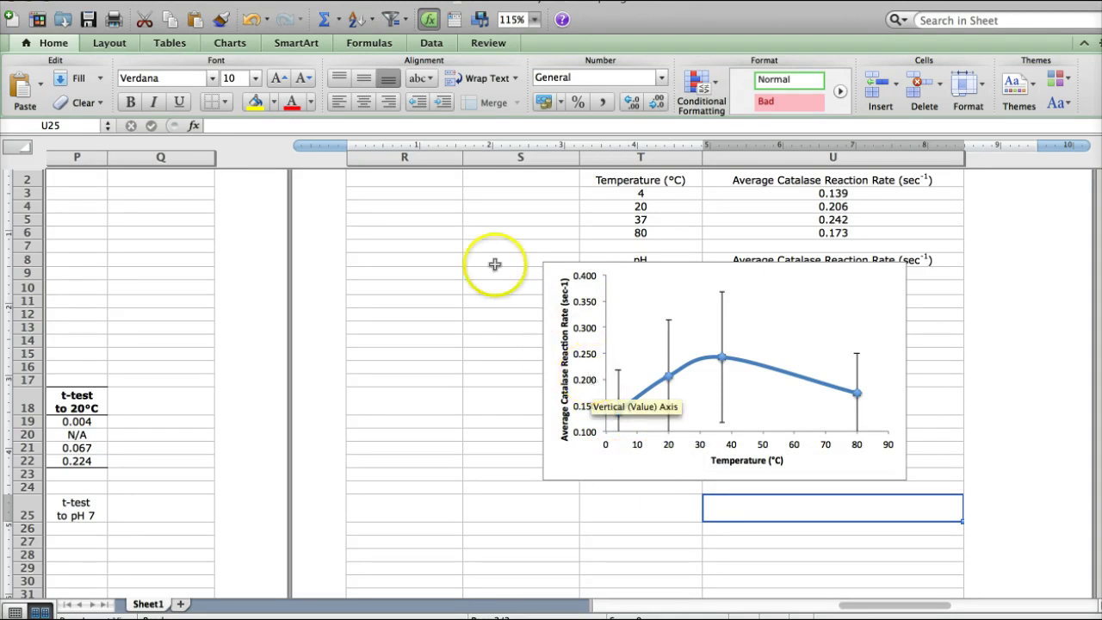
- Lower the vertical axis minimum from 0.1 to 0.05
click(670, 266)
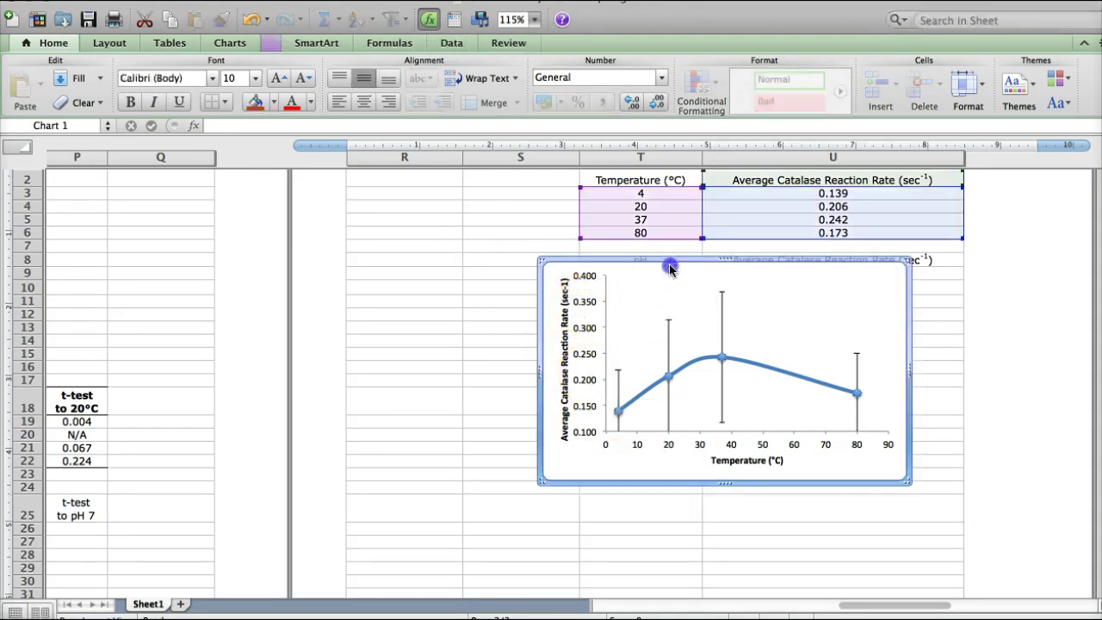
click(338, 42)
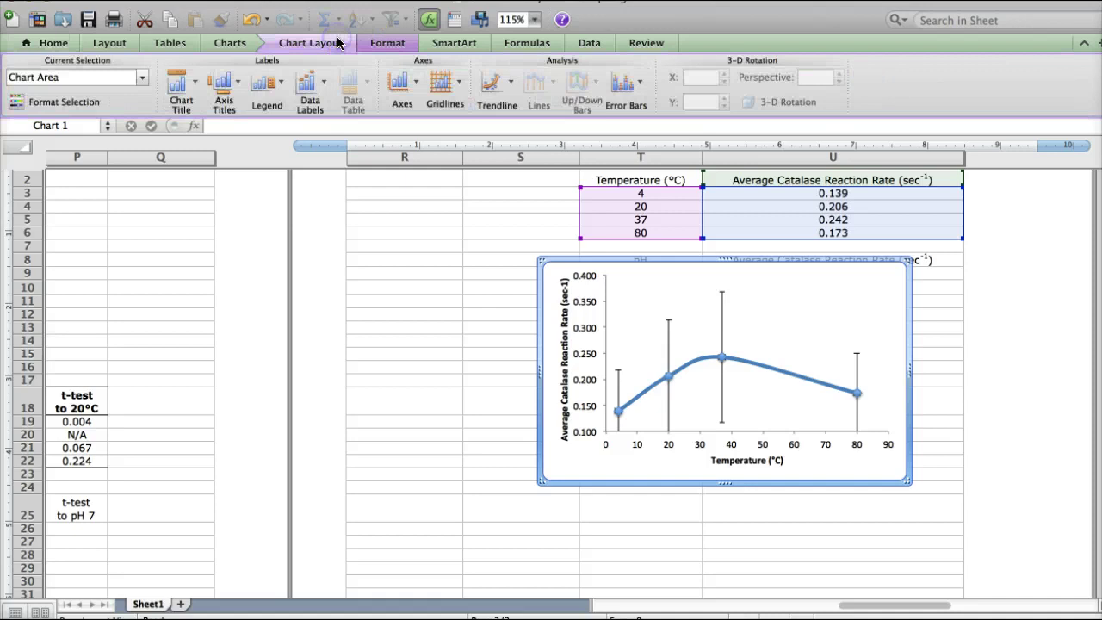
click(398, 84)
mouse_move(409, 110)
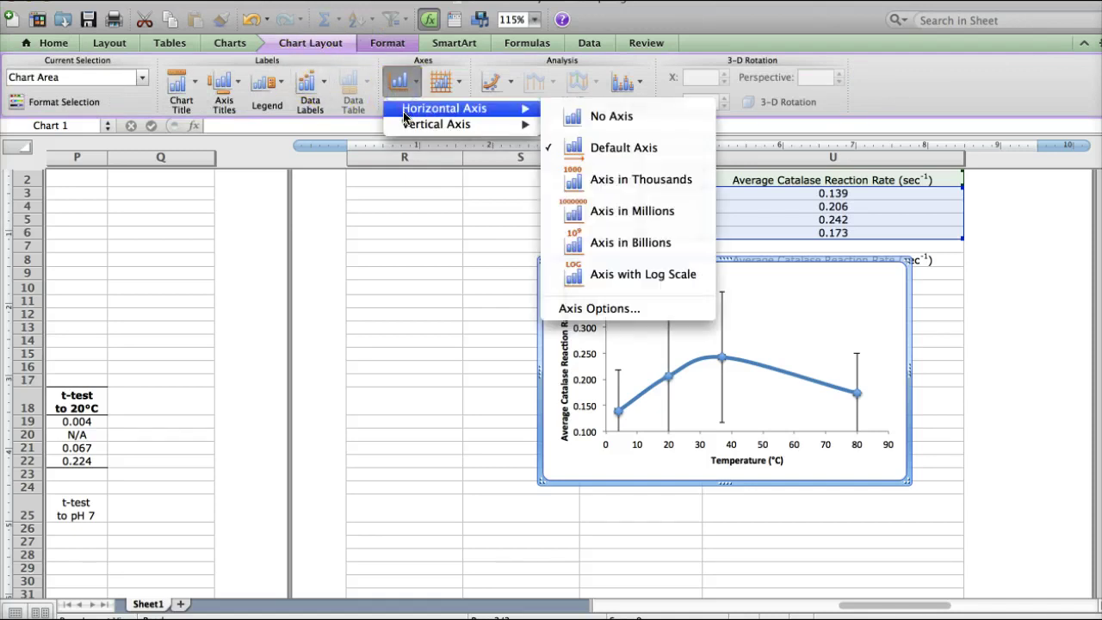
mouse_move(507, 124)
click(615, 327)
click(712, 129)
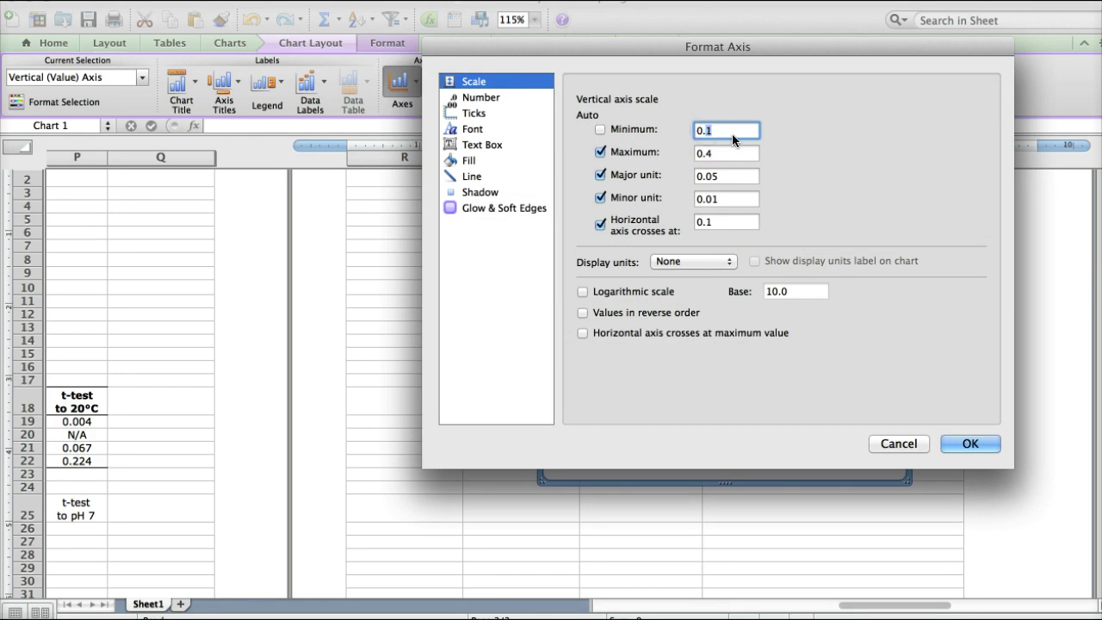
key(BackSpace)
text(05)
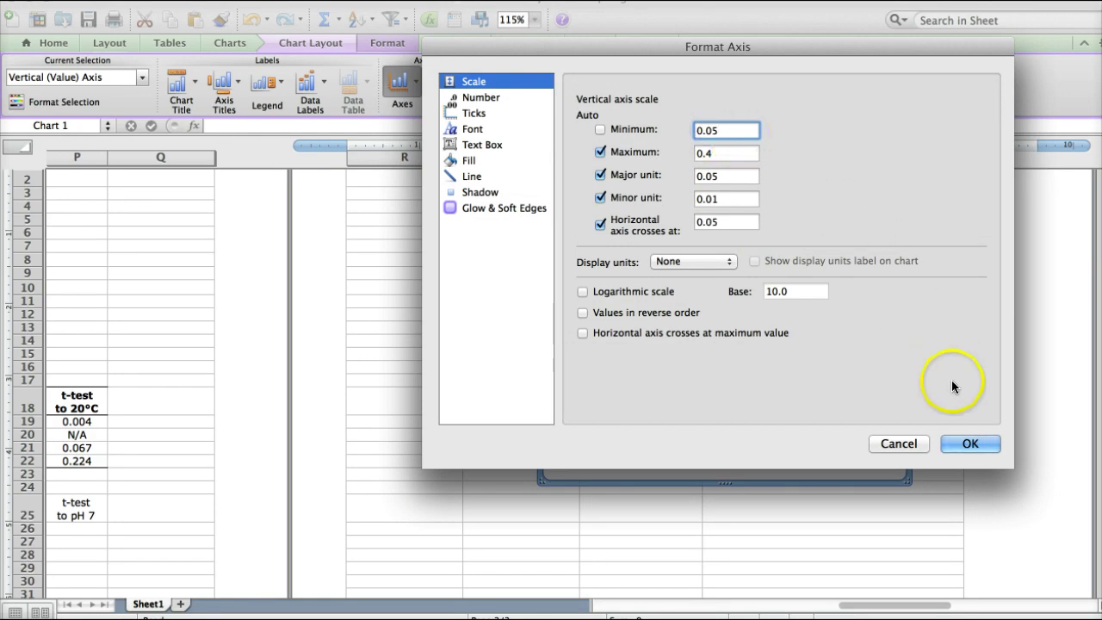
click(960, 444)
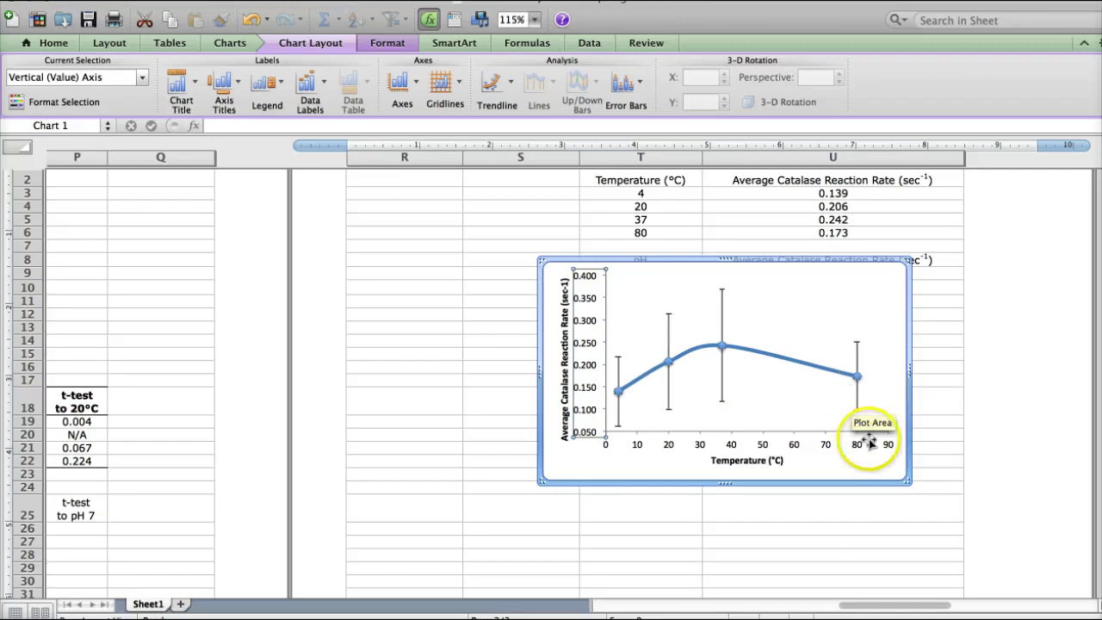
- Select the entire chart area of the finished temperature chart
click(872, 485)
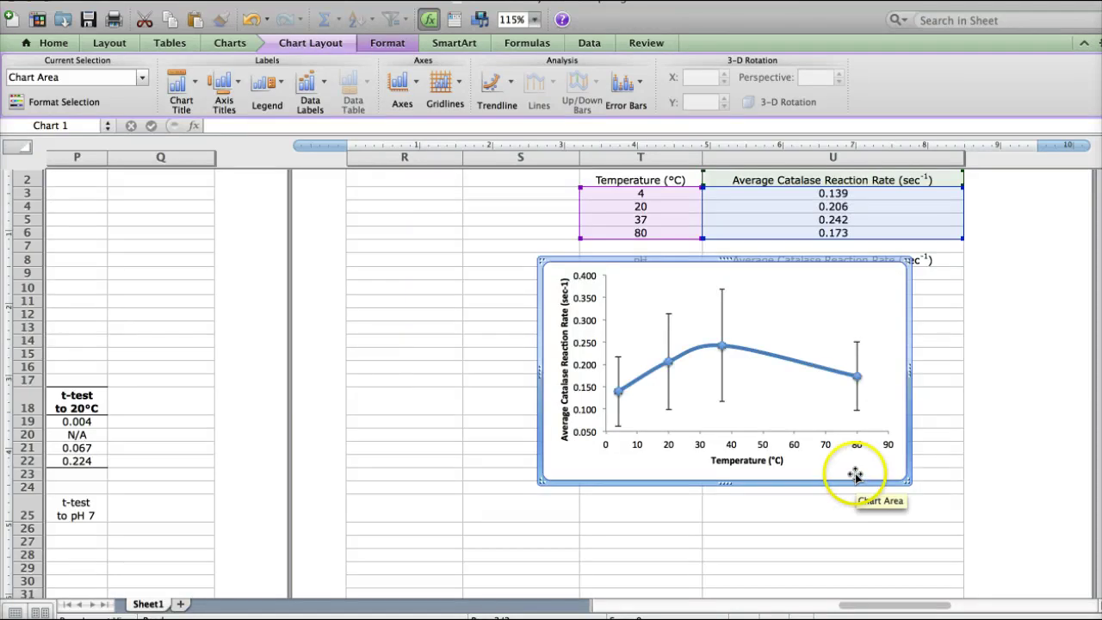
click(762, 265)
click(792, 265)
click(779, 555)
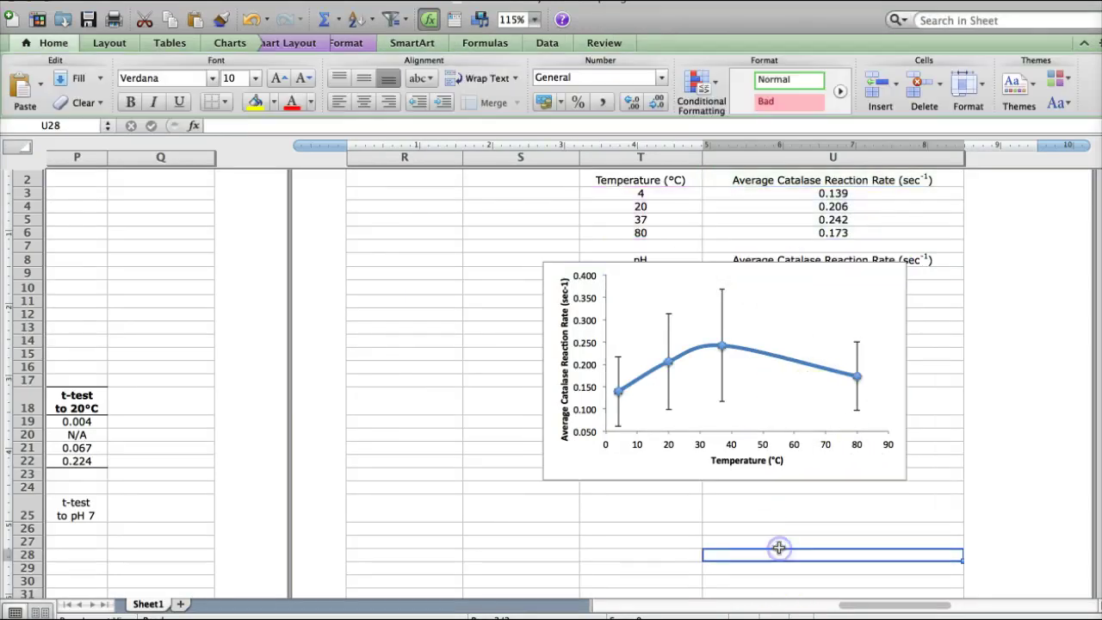
click(777, 271)
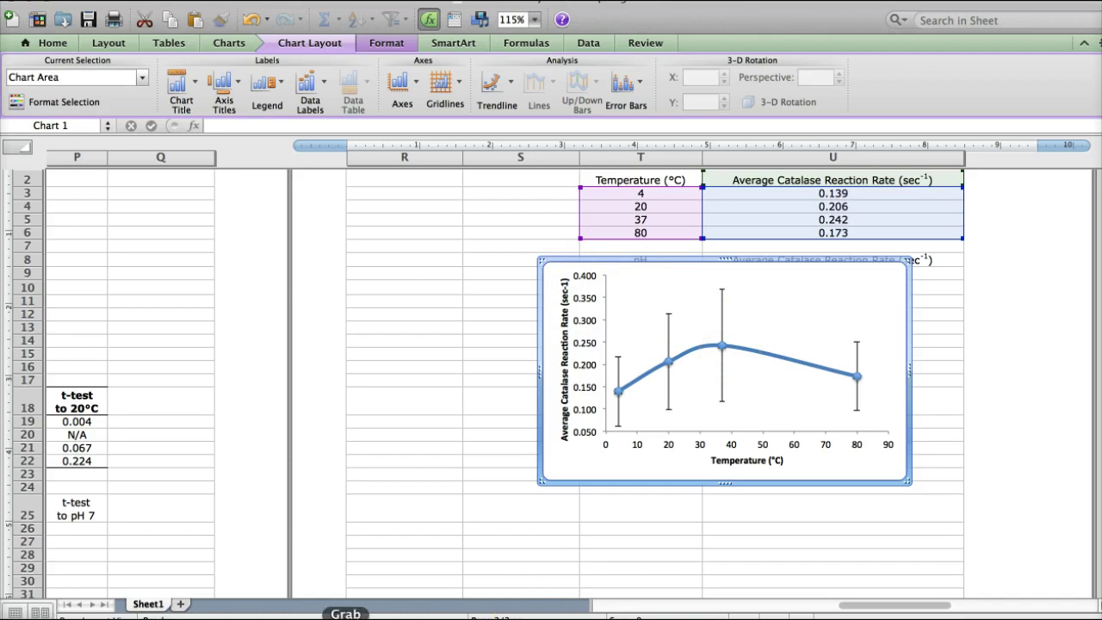
- Paste the chart into the Word document below the table and caption it 'Figure 1. Title'
key(super+Tab)
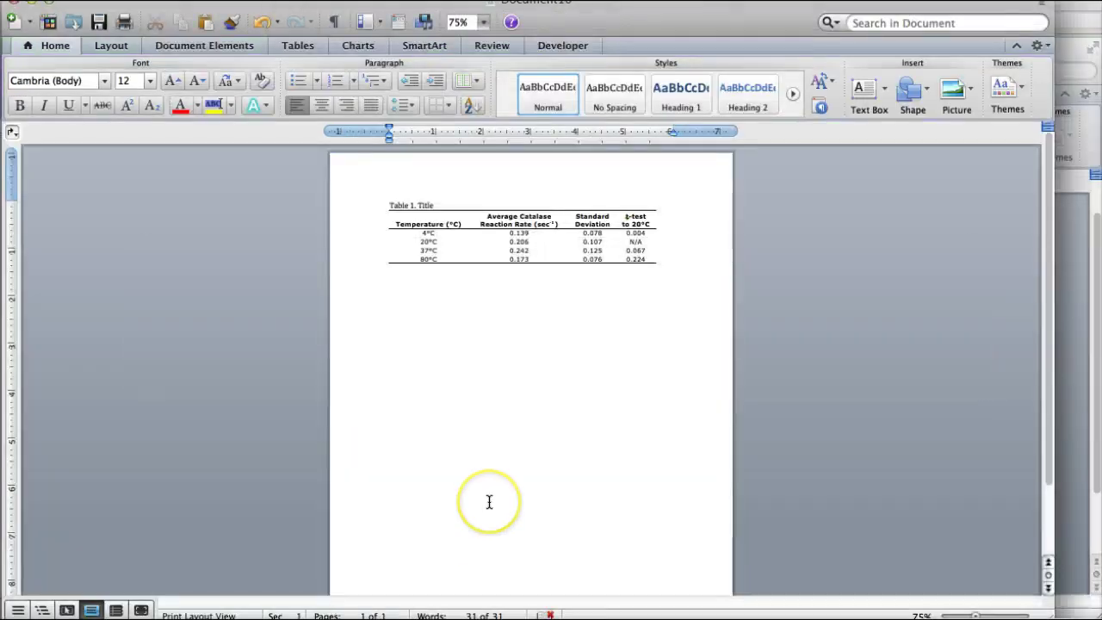
click(489, 502)
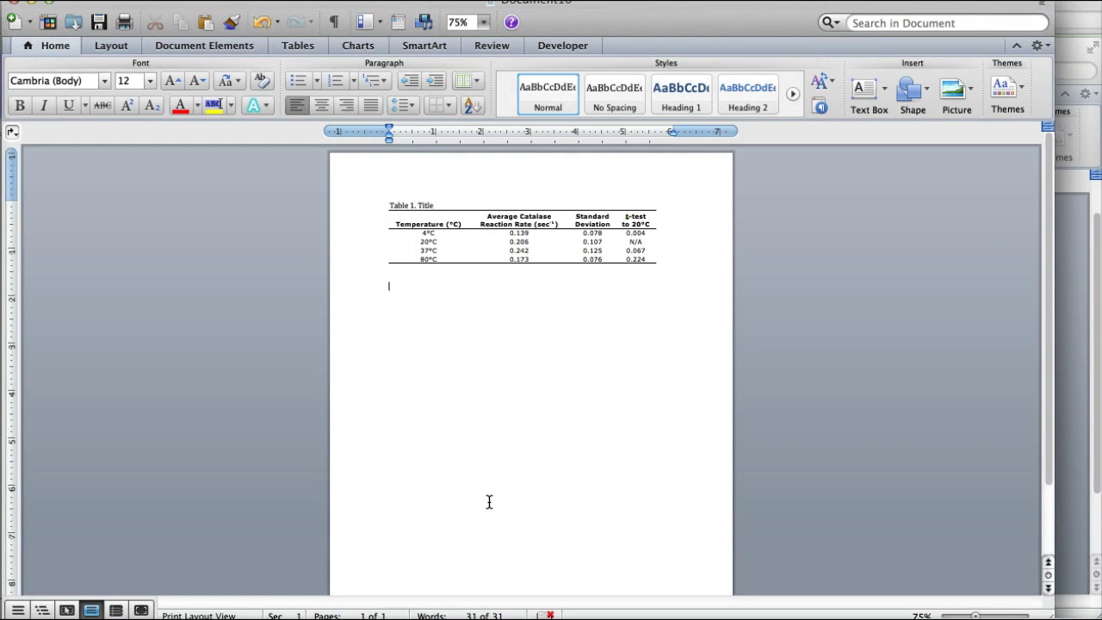
key(super+v)
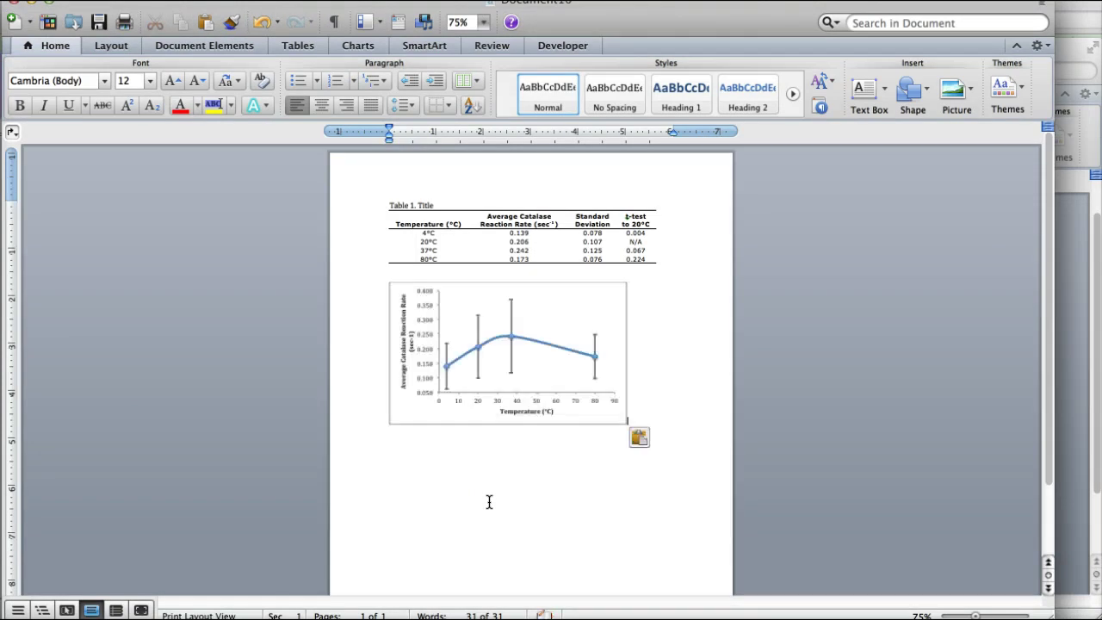
key(Return)
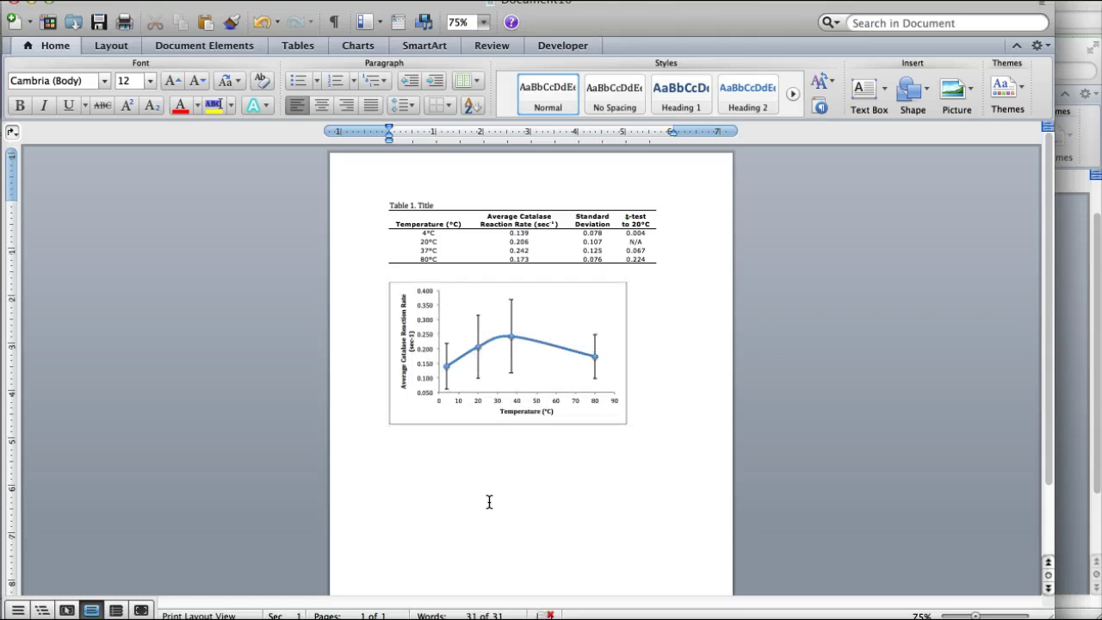
text(Figure 1. Title)
- Switch back to Excel and select the finished catalase temperature chart
key(super+Tab)
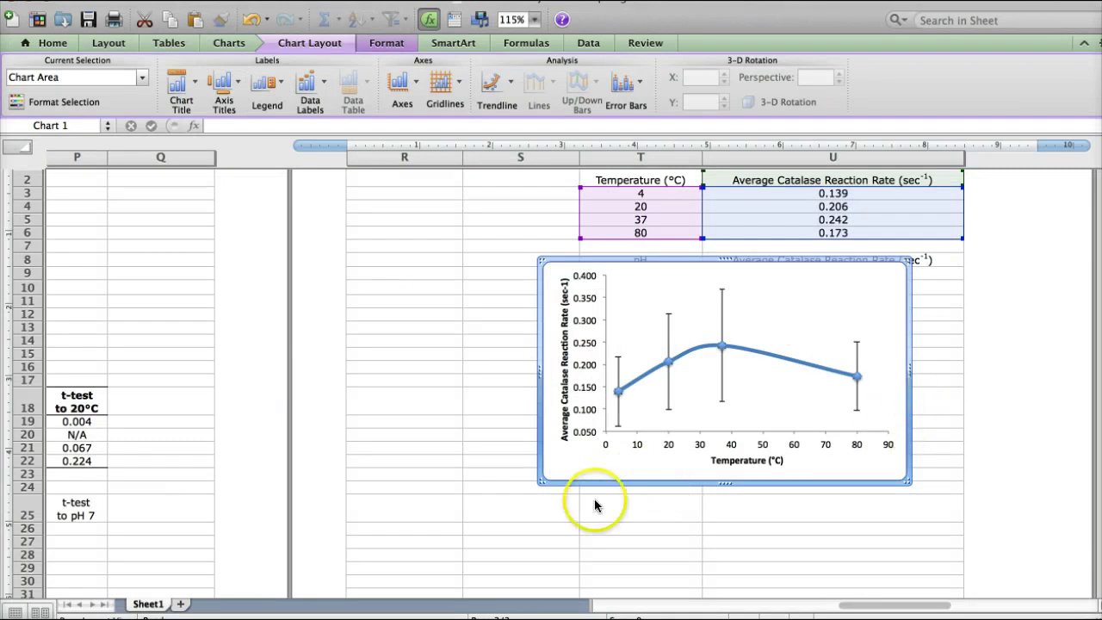
click(795, 483)
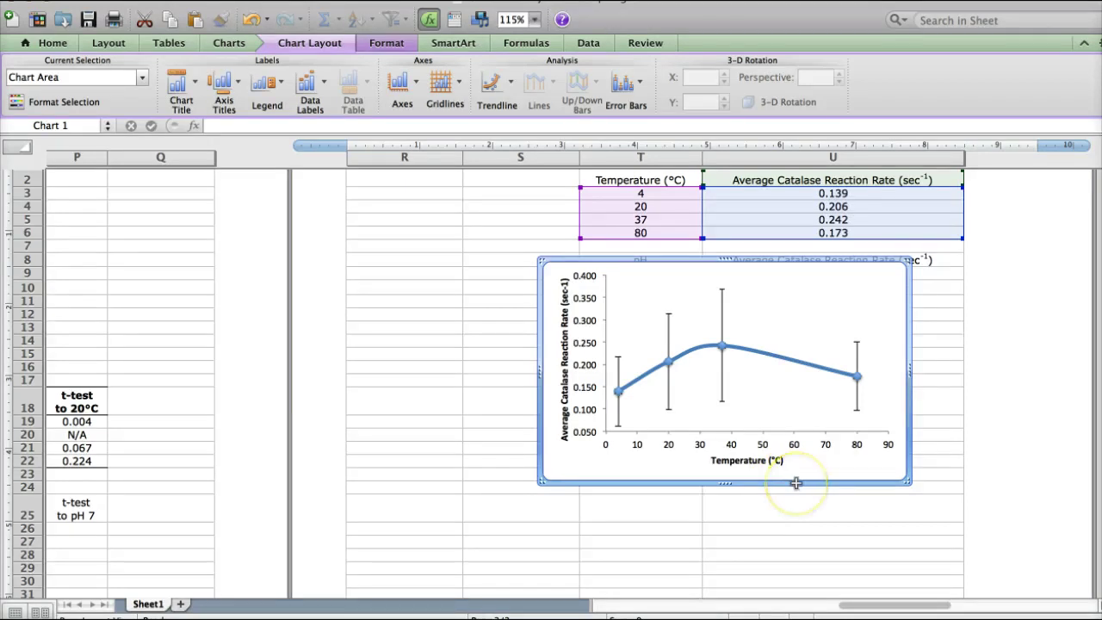